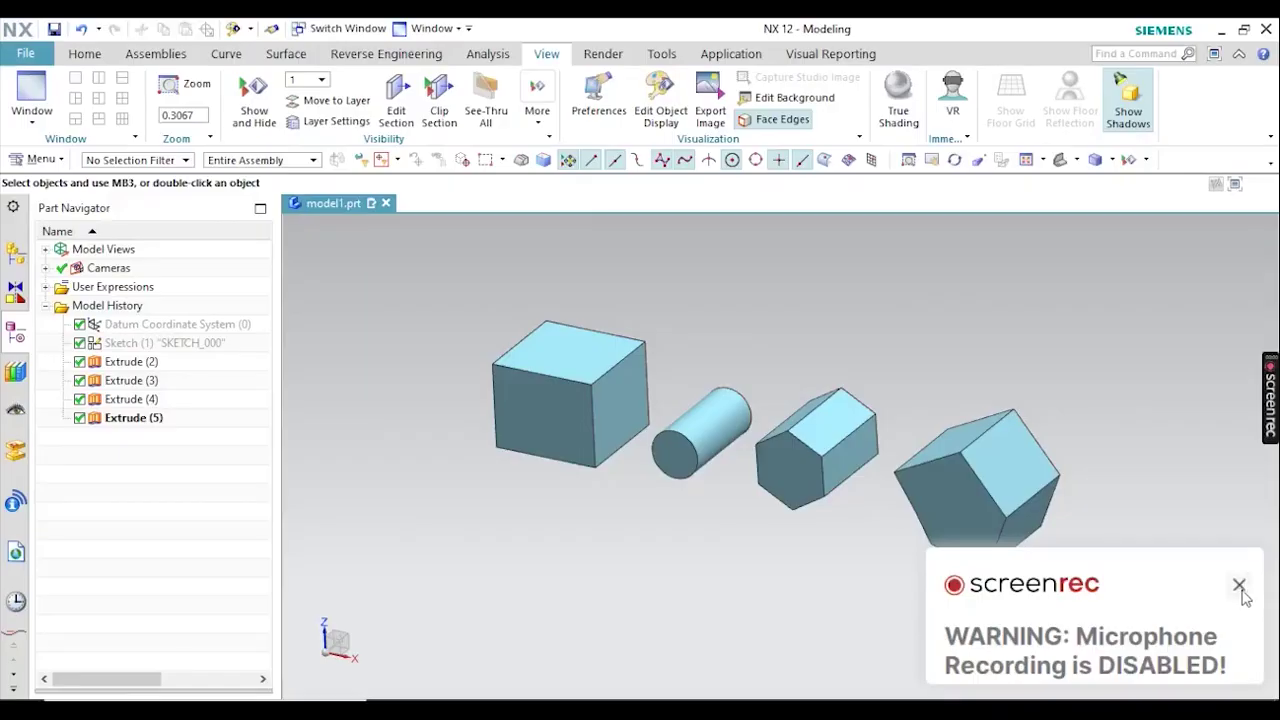
# Check the selection filter type list without changing it.
pyautogui.click(1240, 590)
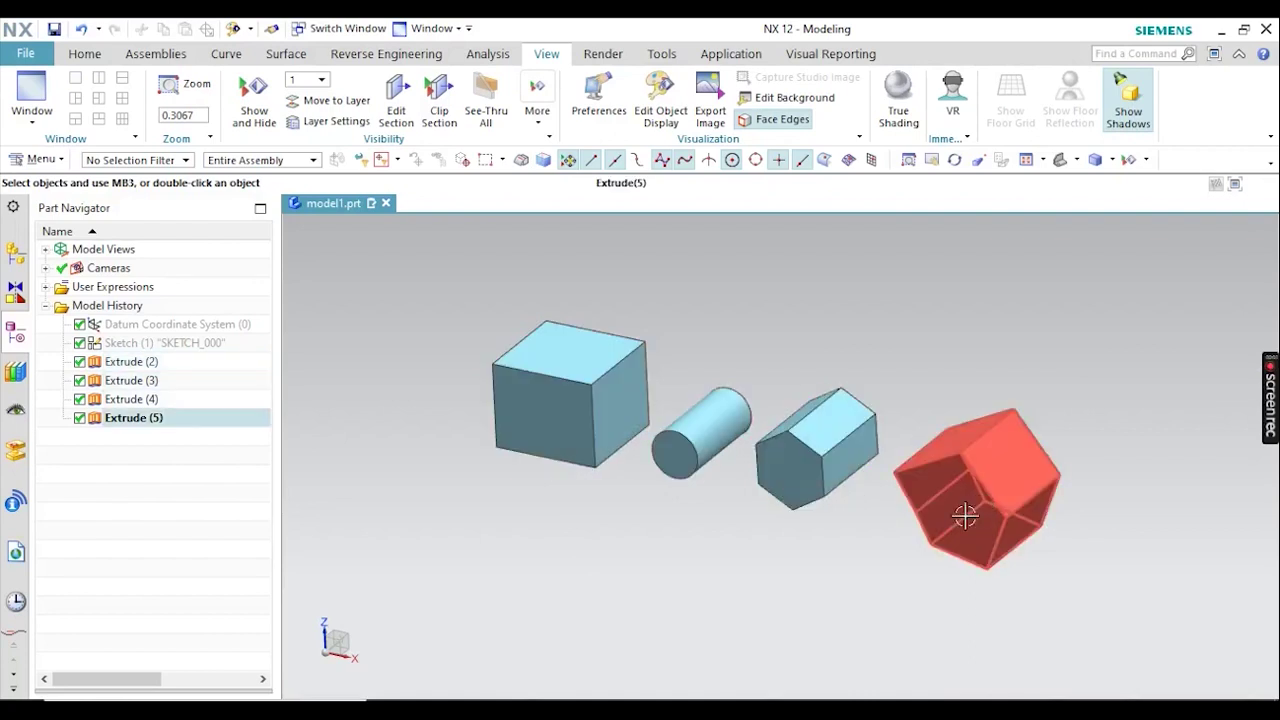
pyautogui.click(157, 161)
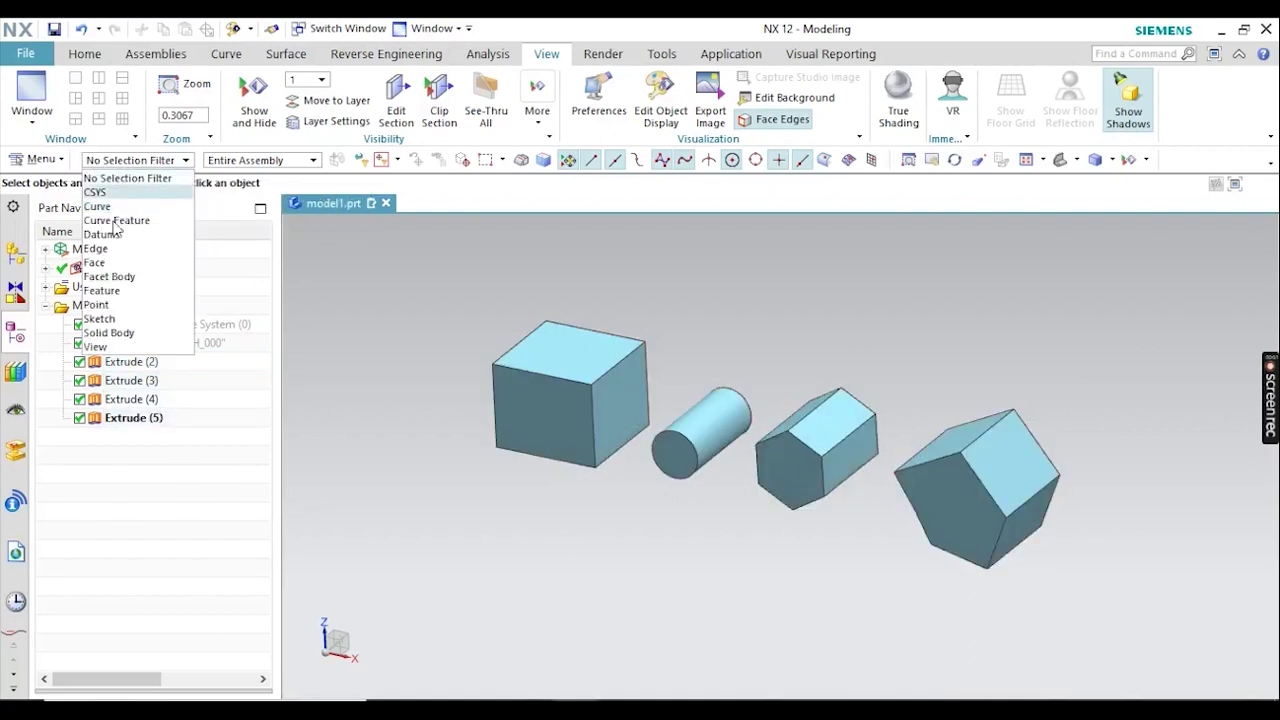
pyautogui.click(369, 460)
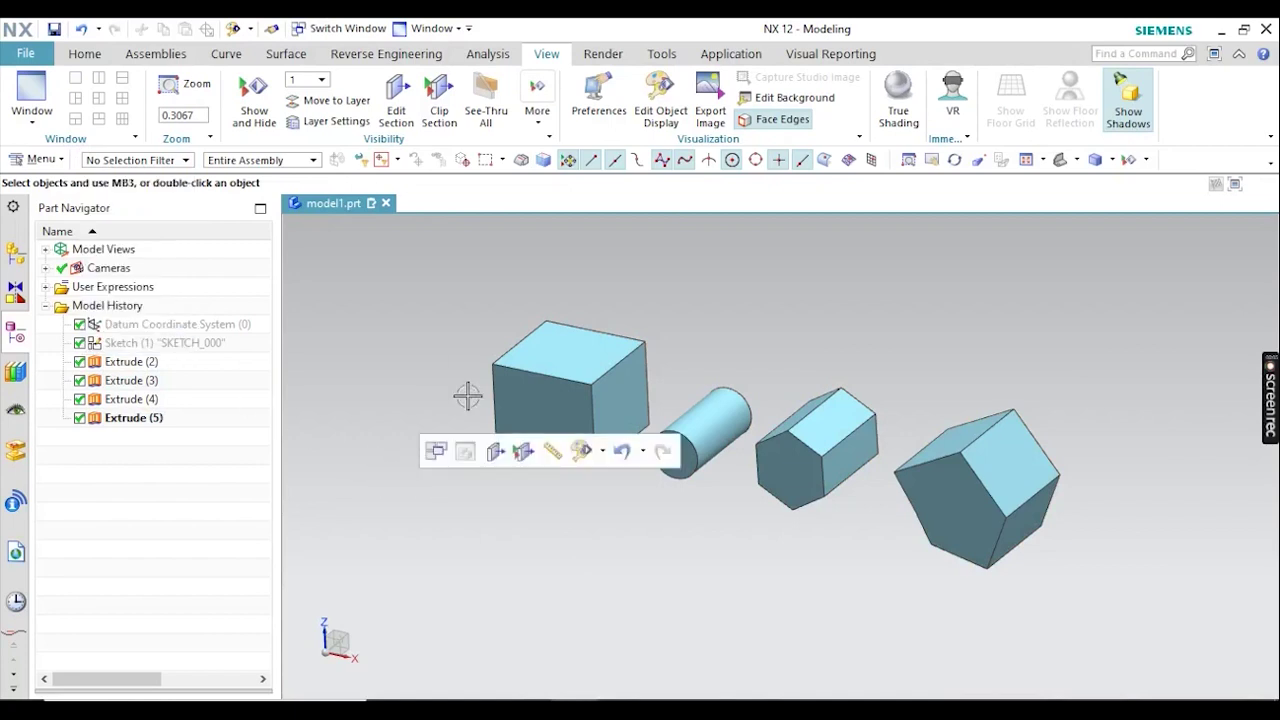
# Box-select the cube, pentagonal and hexagonal prisms, leaving the cylinder out, then clear the selection.
pyautogui.moveTo(351, 363); pyautogui.dragTo(415, 540)
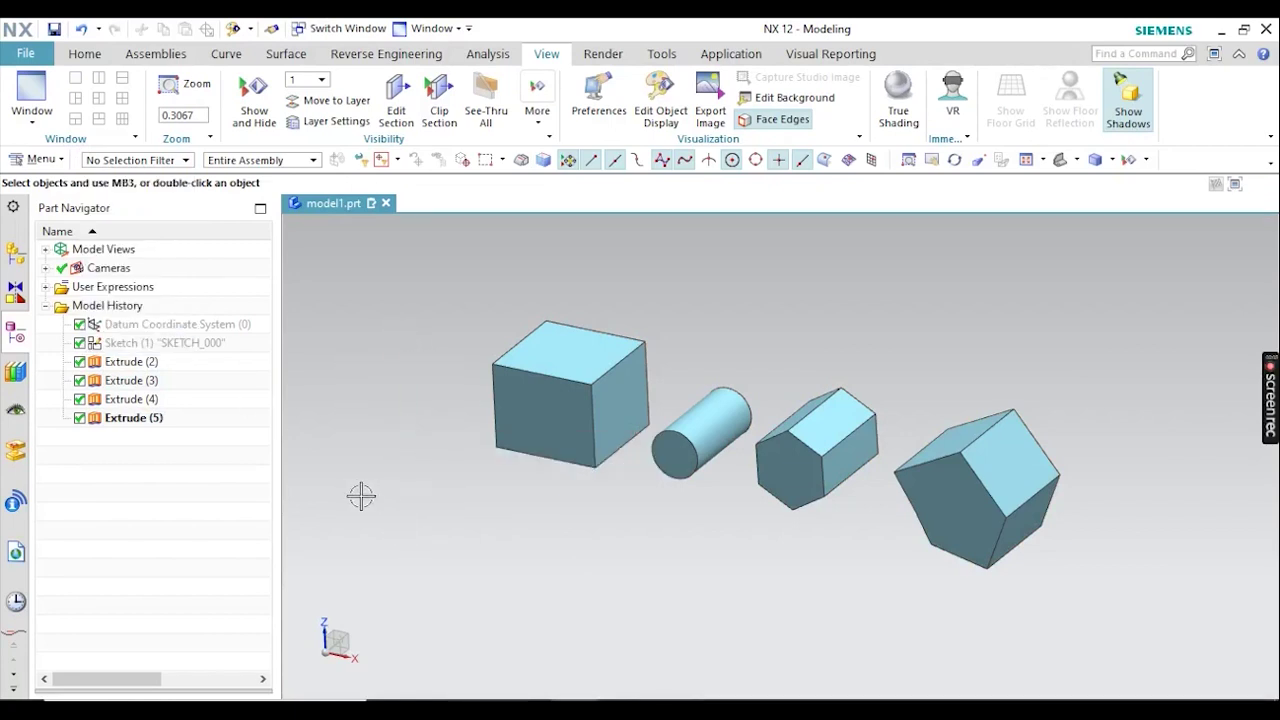
pyautogui.moveTo(356, 497); pyautogui.dragTo(462, 592)
pyautogui.moveTo(505, 332); pyautogui.dragTo(656, 540)
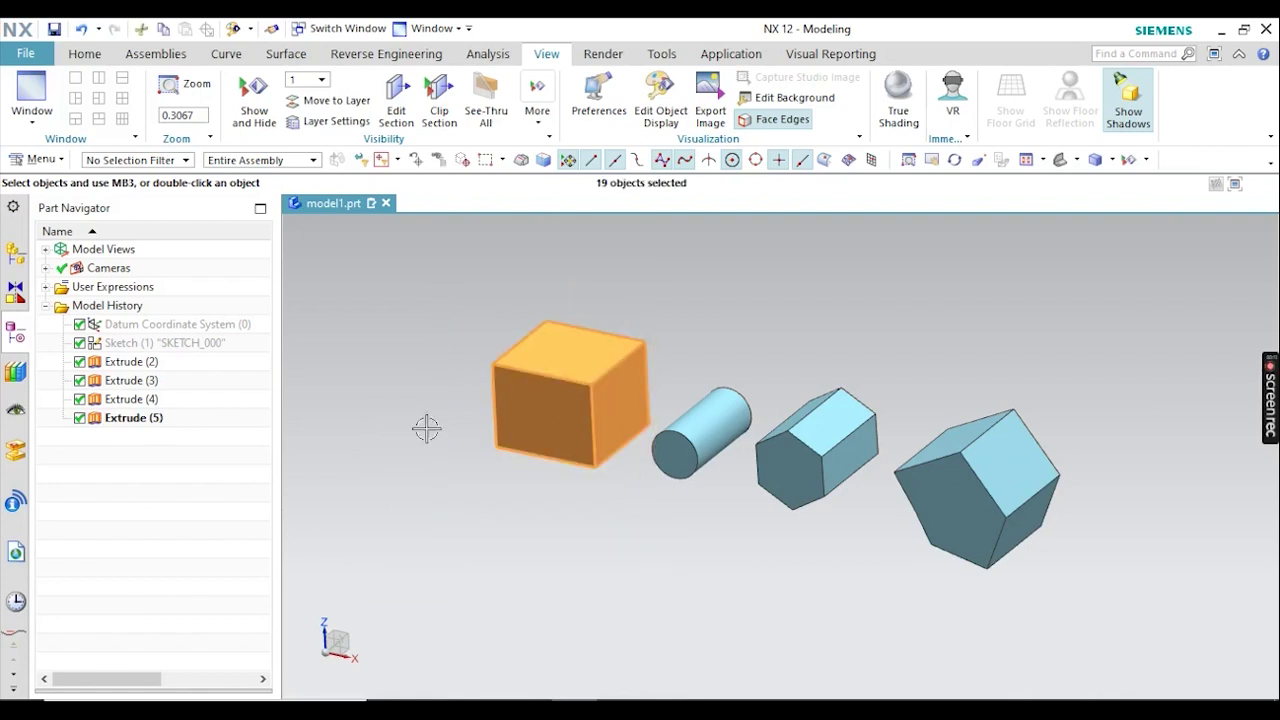
pyautogui.moveTo(897, 376); pyautogui.dragTo(1104, 614)
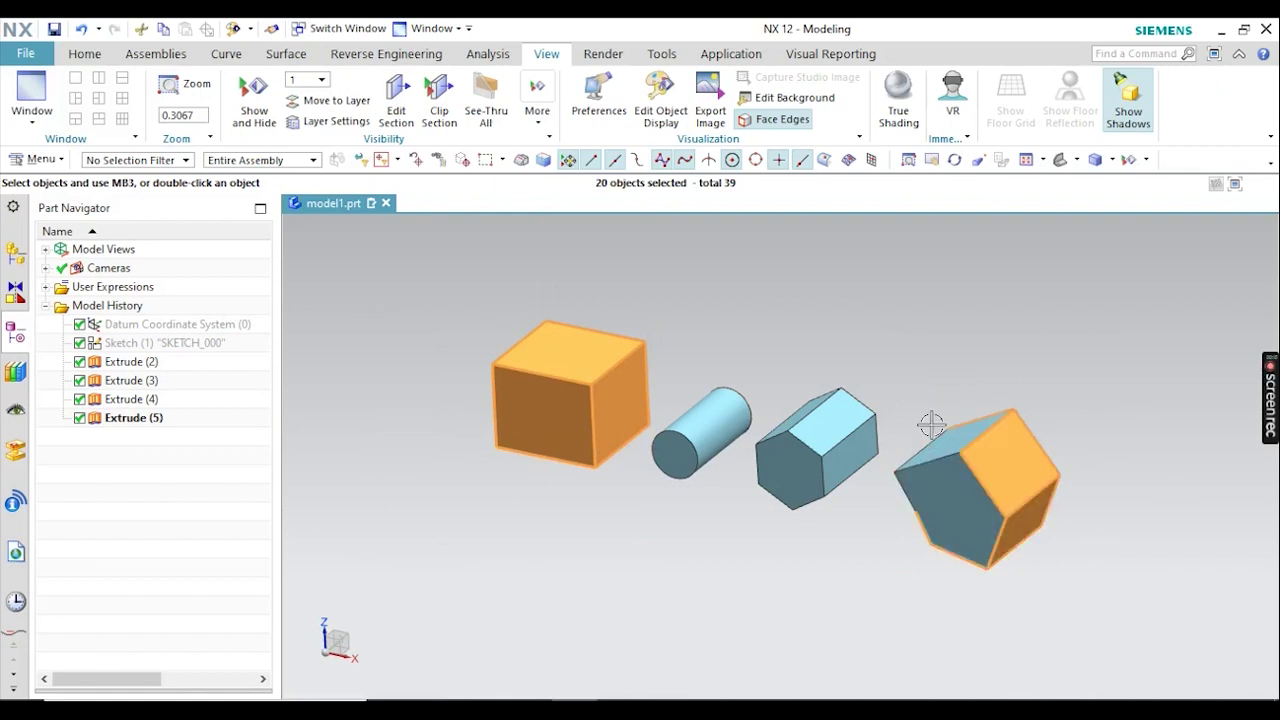
pyautogui.moveTo(721, 290); pyautogui.dragTo(894, 578)
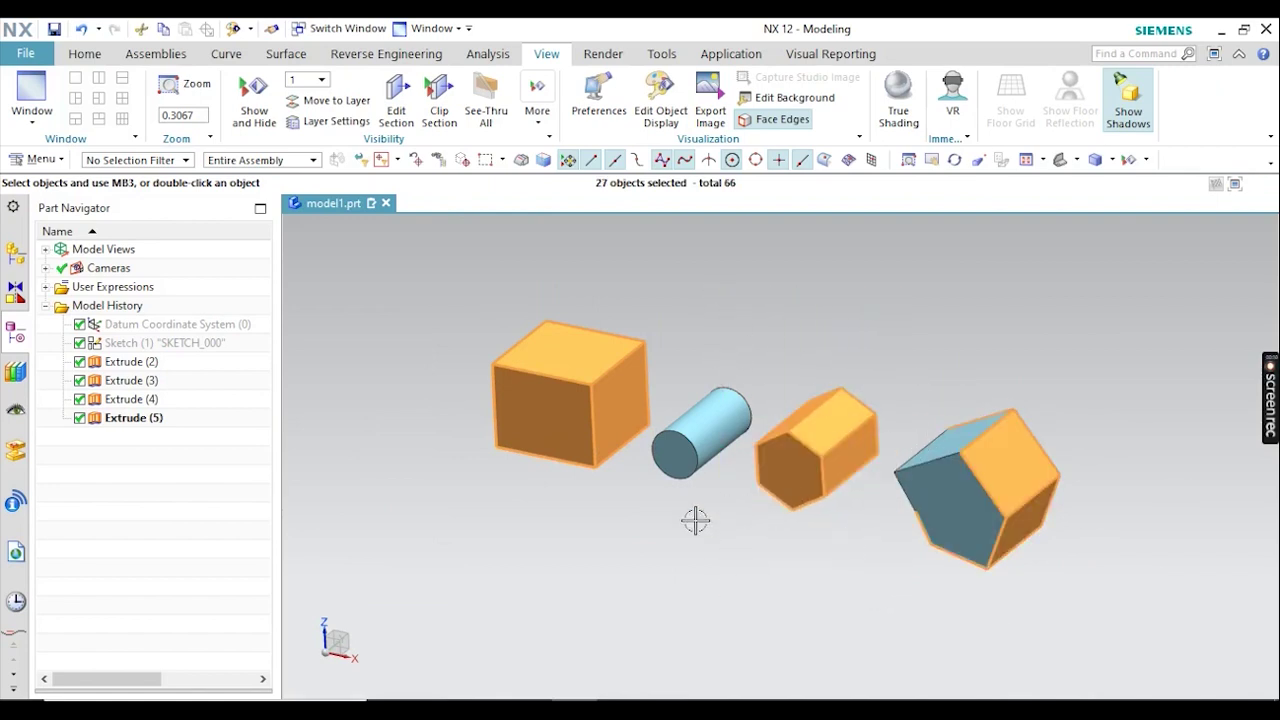
pyautogui.press('Escape')
pyautogui.click(36, 159)
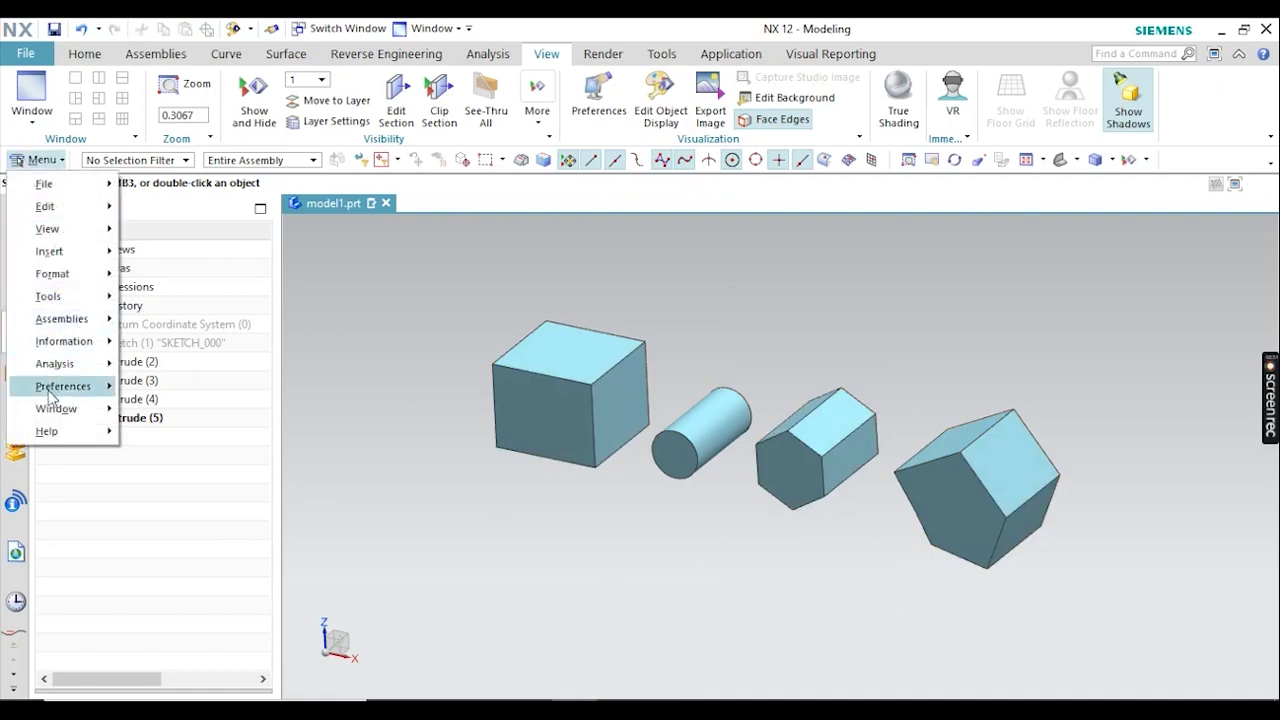
# Set the Selection Preferences multi-select Mouse Gesture to Lasso.
pyautogui.moveTo(65, 390)
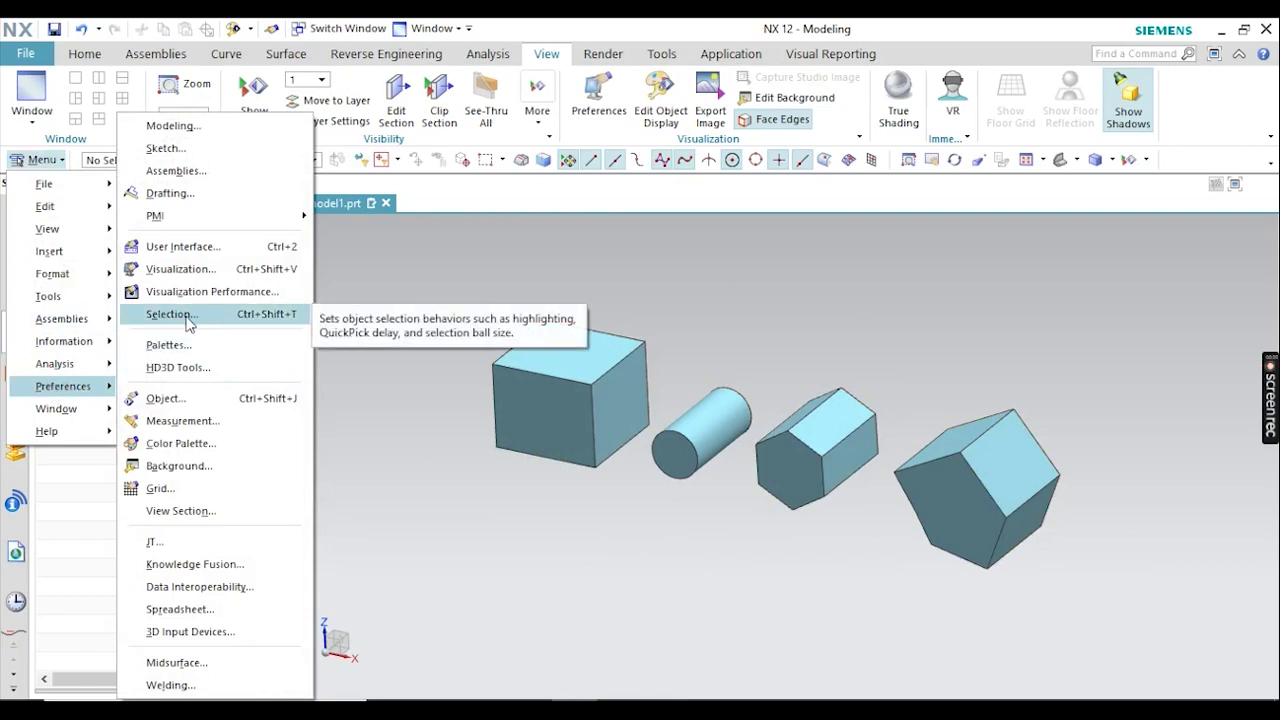
pyautogui.click(246, 318)
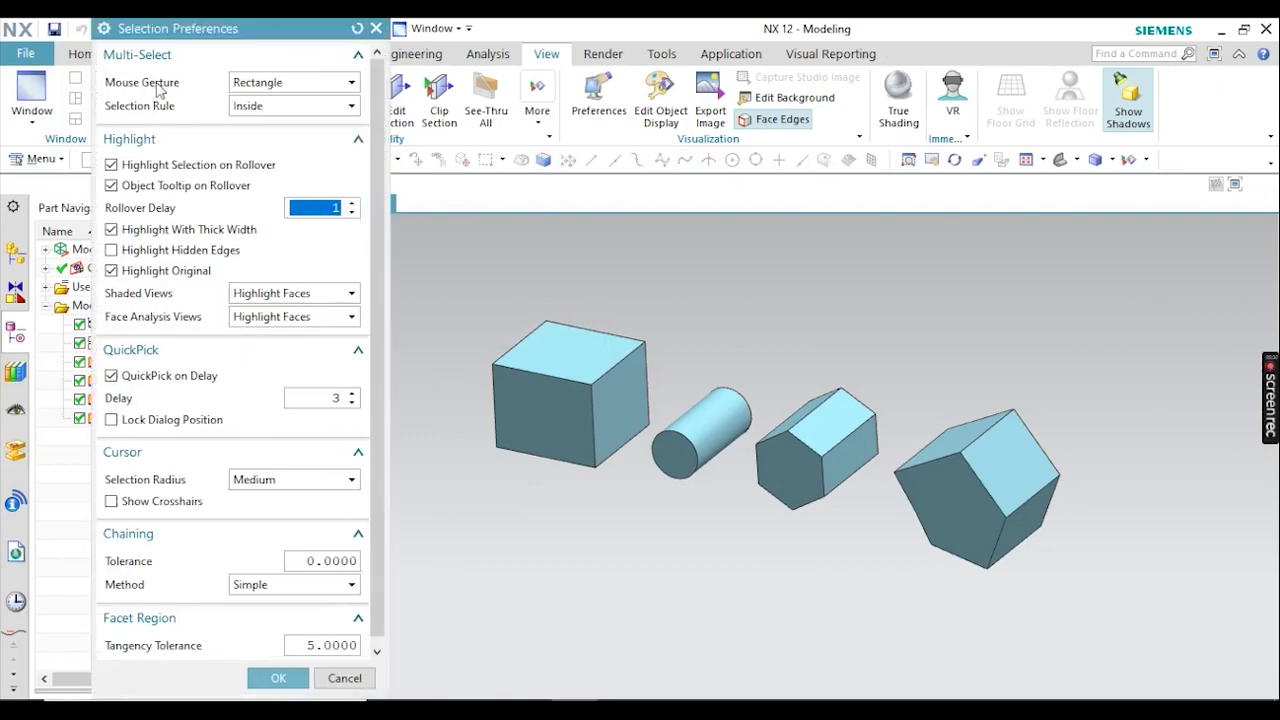
pyautogui.click(250, 83)
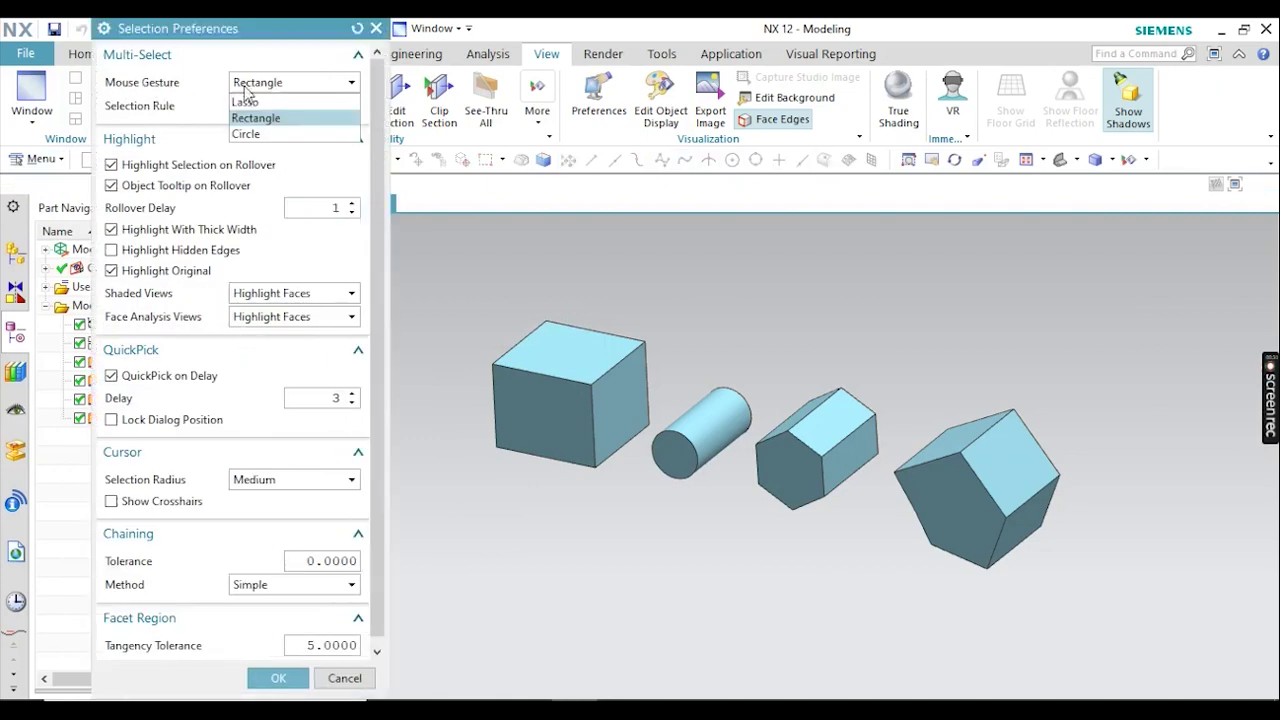
pyautogui.click(245, 100)
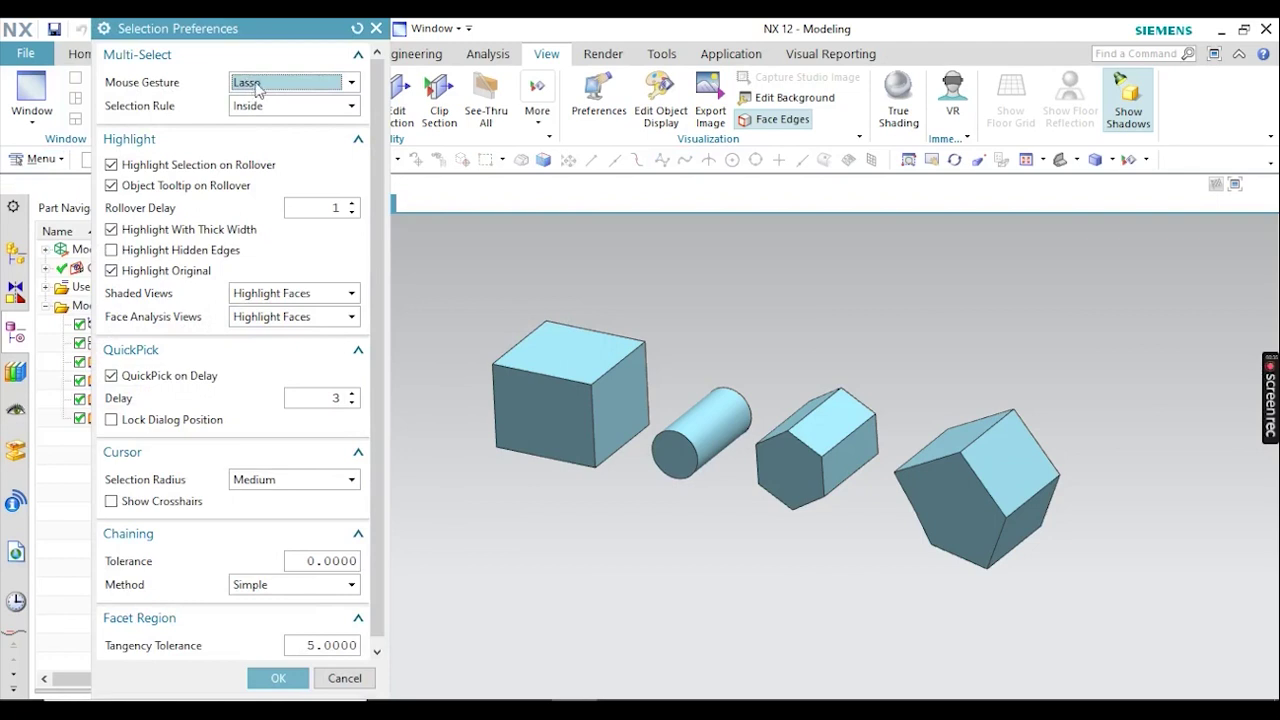
pyautogui.click(276, 680)
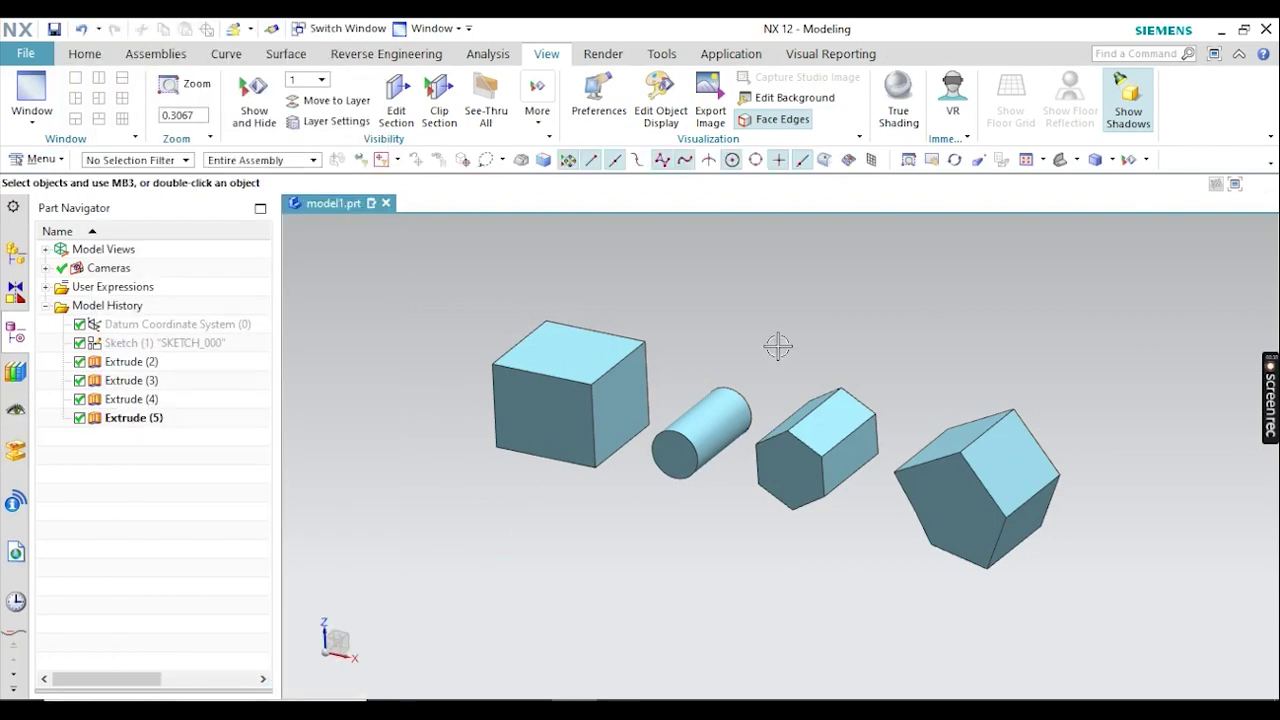
pyautogui.moveTo(355, 541)
pyautogui.mouseDown()
pyautogui.moveTo(411, 608)
pyautogui.moveTo(507, 522)
pyautogui.mouseUp()
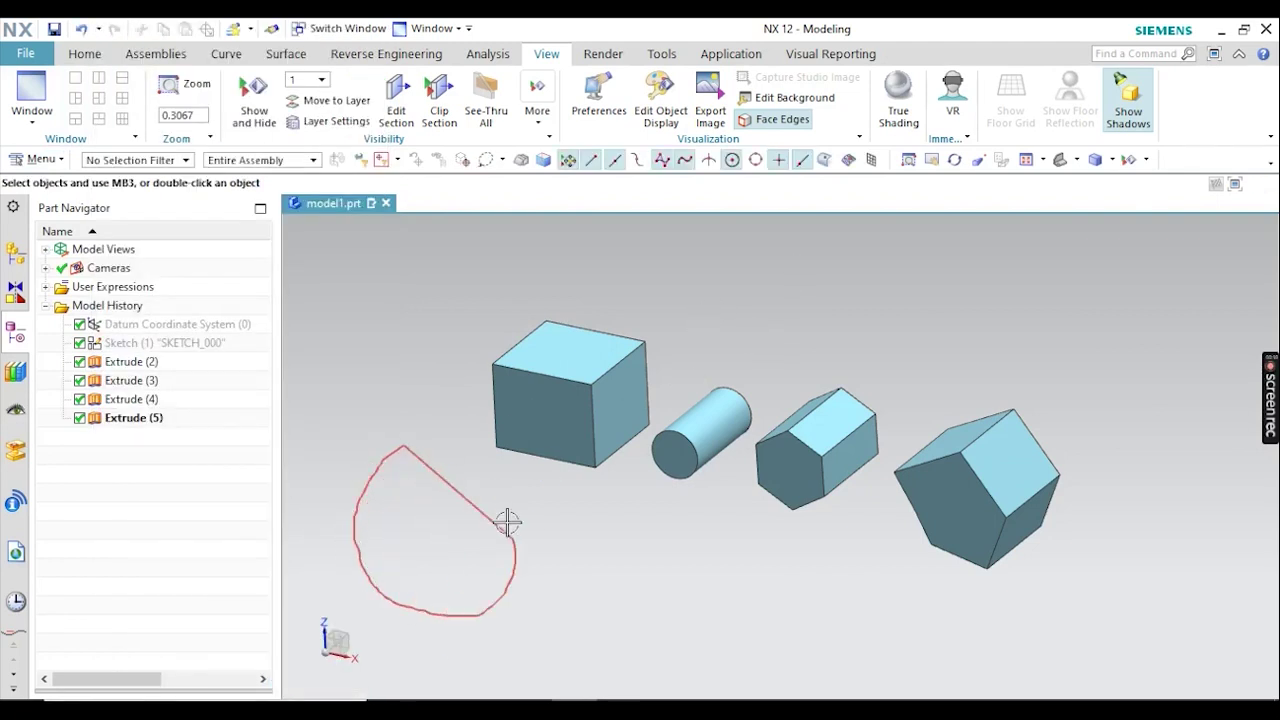
pyautogui.moveTo(404, 446); pyautogui.dragTo(400, 450)
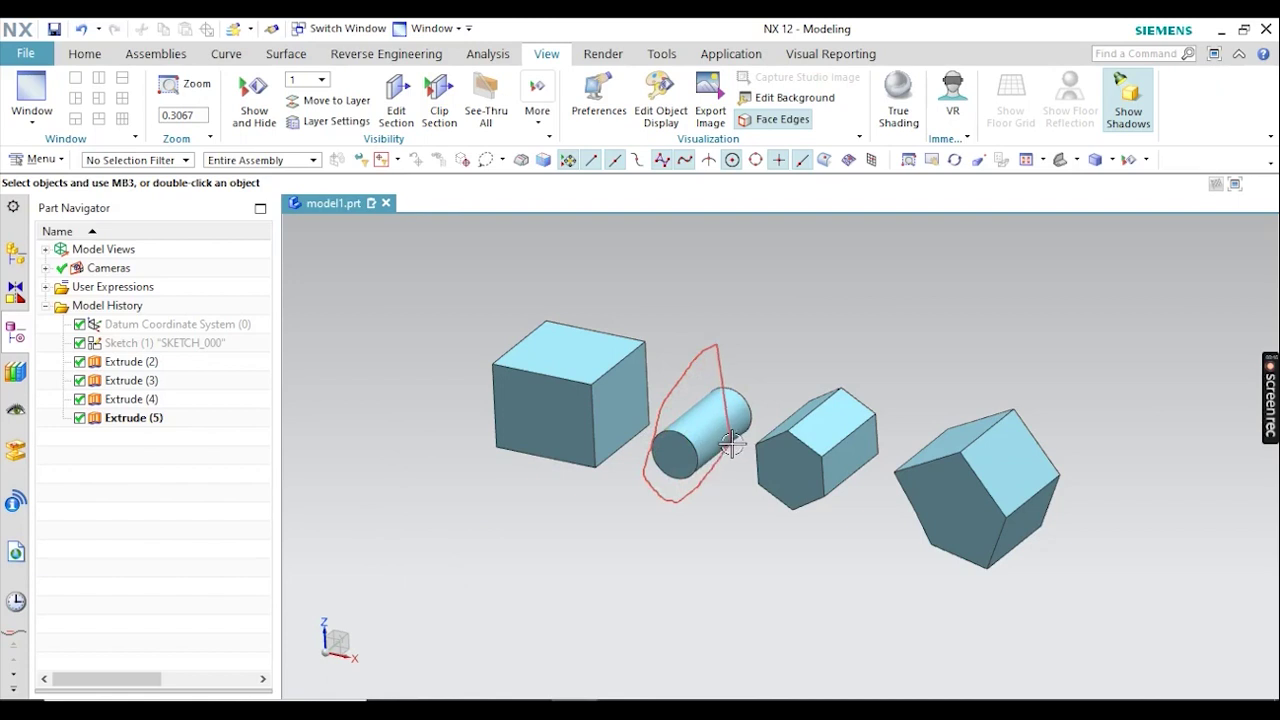
pyautogui.moveTo(760, 420)
pyautogui.mouseDown()
pyautogui.moveTo(706, 371)
pyautogui.moveTo(624, 511)
pyautogui.mouseUp()
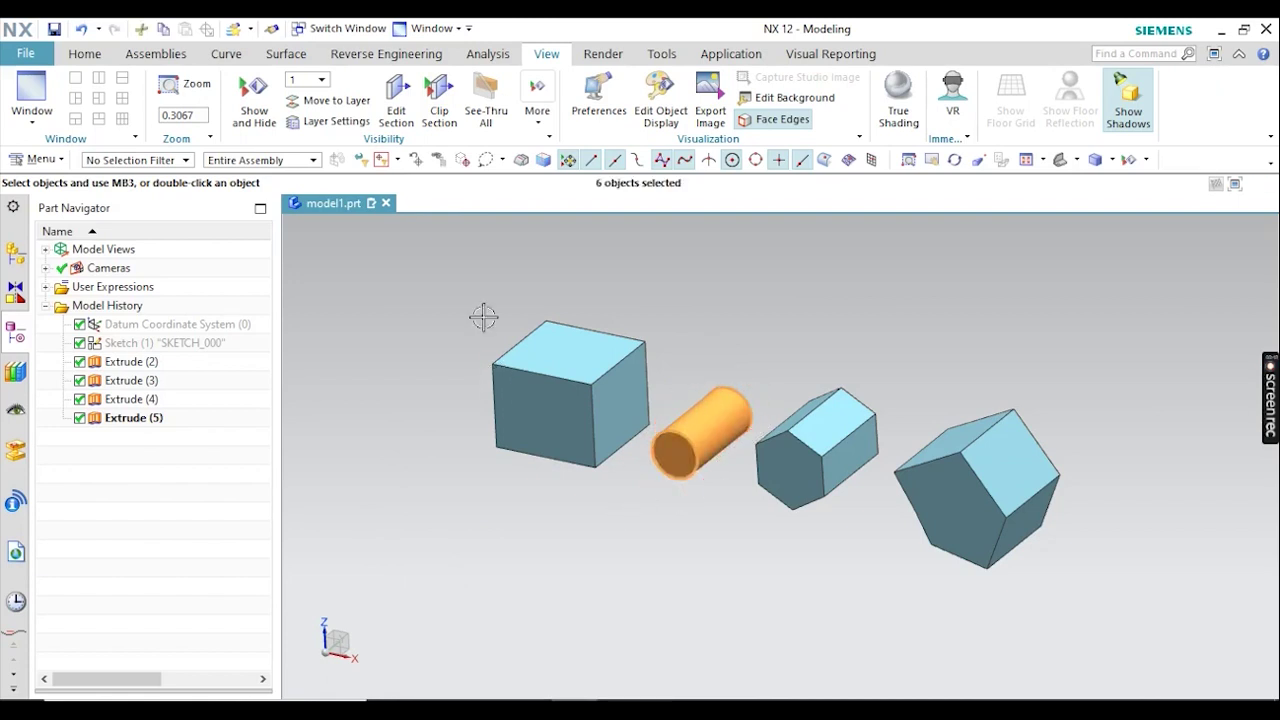
pyautogui.moveTo(441, 342)
pyautogui.mouseDown()
pyautogui.moveTo(482, 477)
pyautogui.moveTo(580, 488)
pyautogui.mouseUp()
pyautogui.moveTo(650, 428)
pyautogui.mouseDown()
pyautogui.moveTo(648, 304)
pyautogui.moveTo(518, 295)
pyautogui.moveTo(446, 455)
pyautogui.mouseUp()
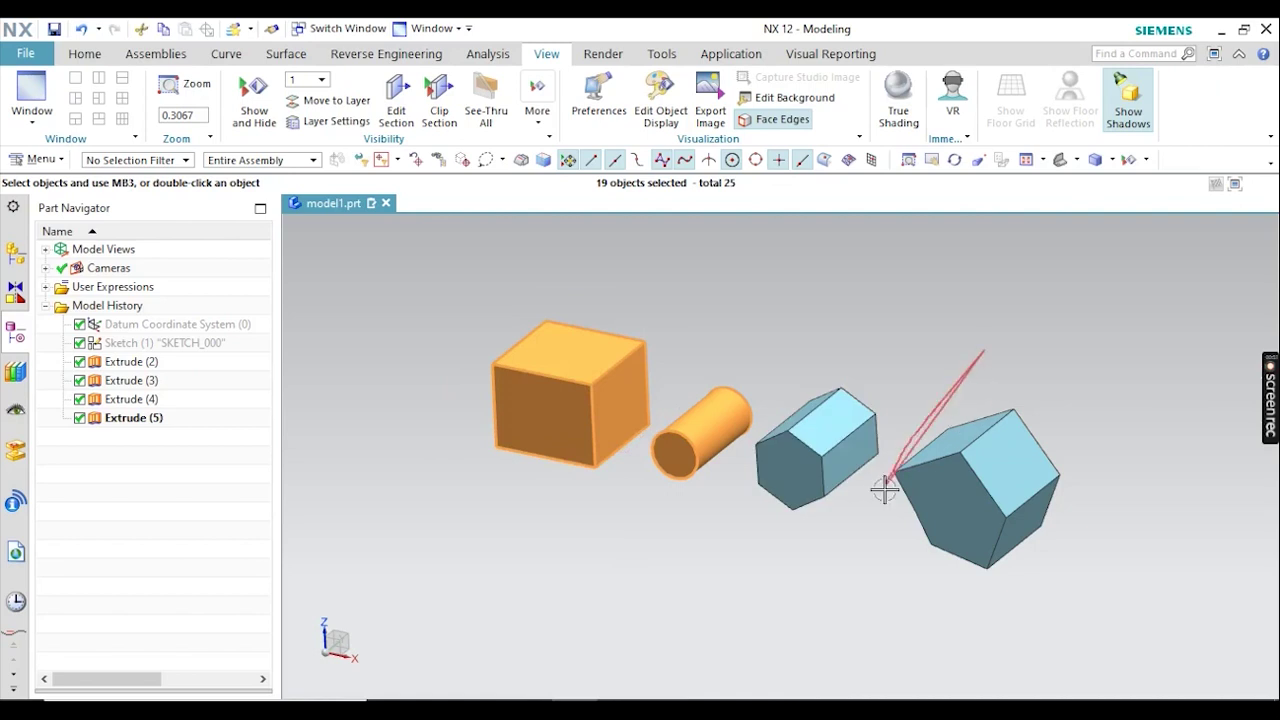
pyautogui.moveTo(885, 489)
pyautogui.mouseDown()
pyautogui.moveTo(1083, 554)
pyautogui.moveTo(994, 400)
pyautogui.moveTo(1060, 402)
pyautogui.mouseUp()
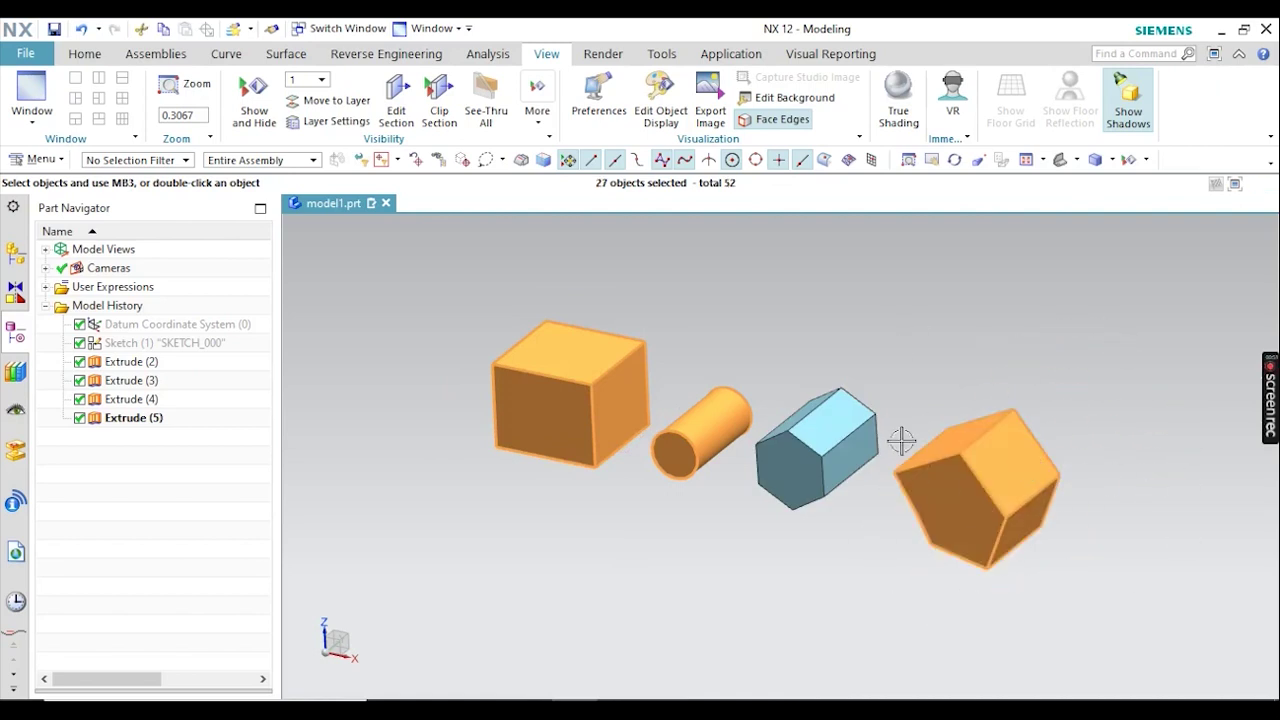
pyautogui.press('Escape')
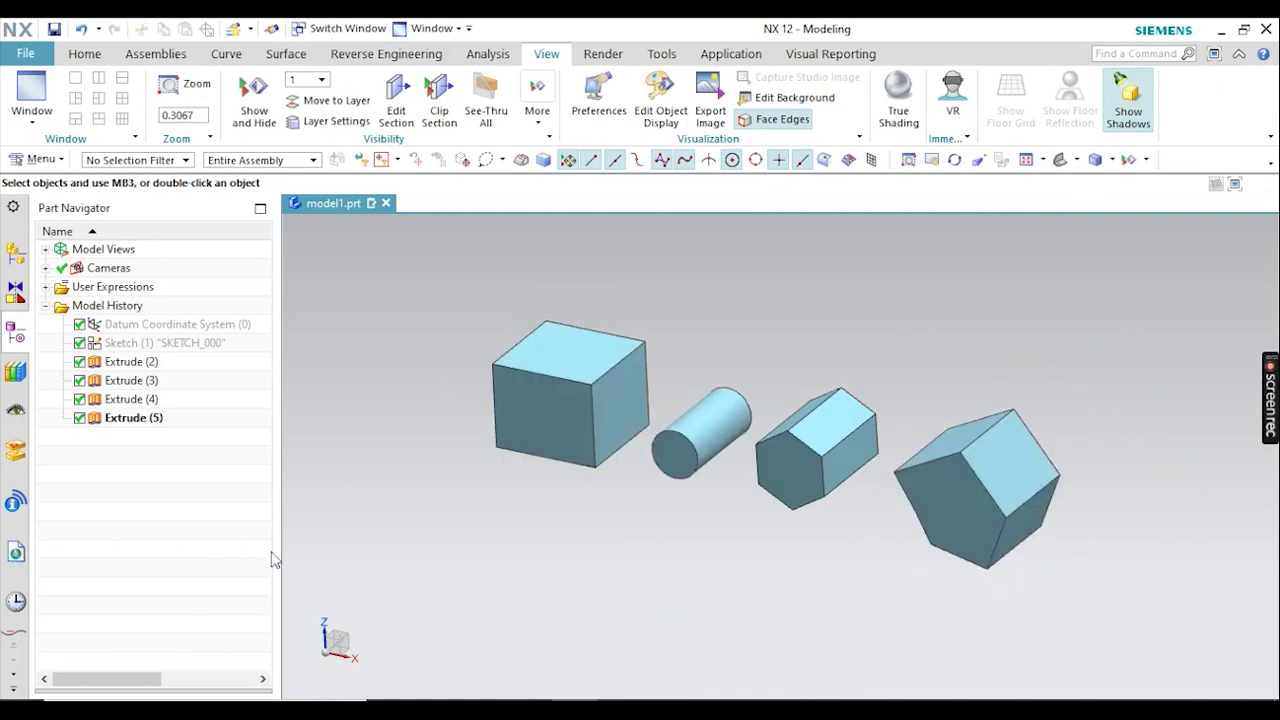
# Set the Selection Preferences multi-select Mouse Gesture back to Rectangle.
pyautogui.click(27, 161)
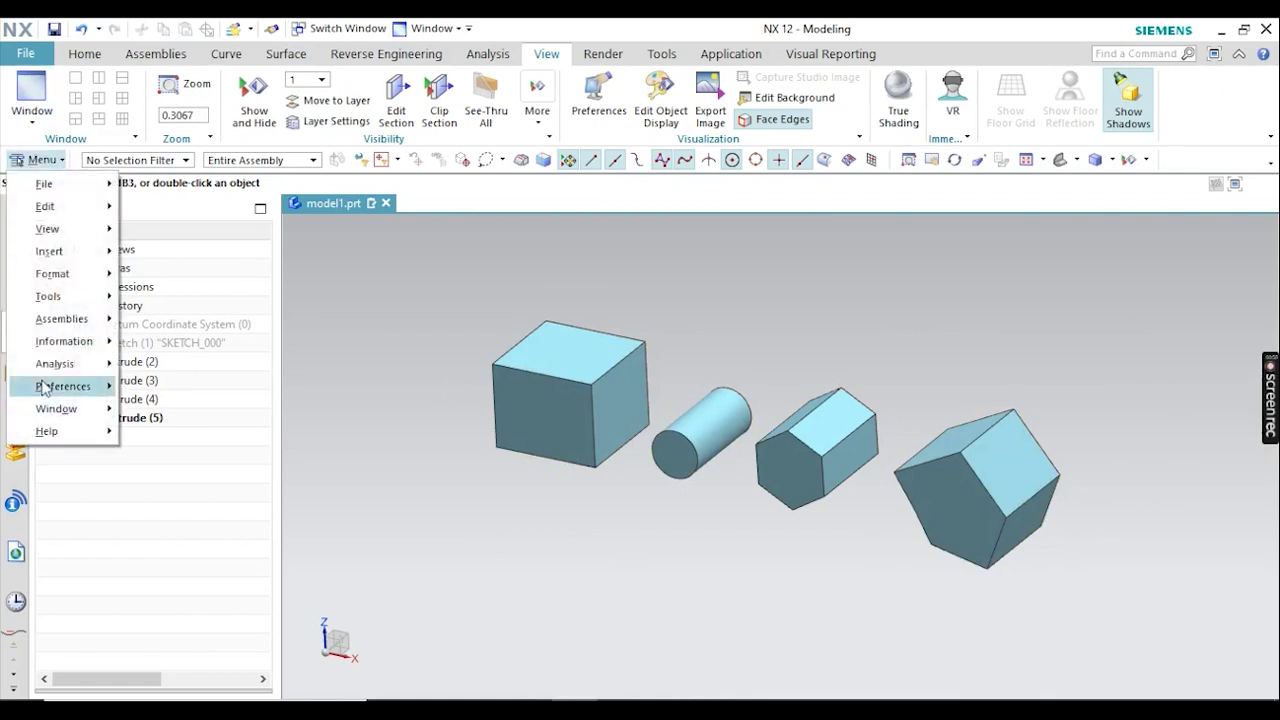
pyautogui.moveTo(80, 386)
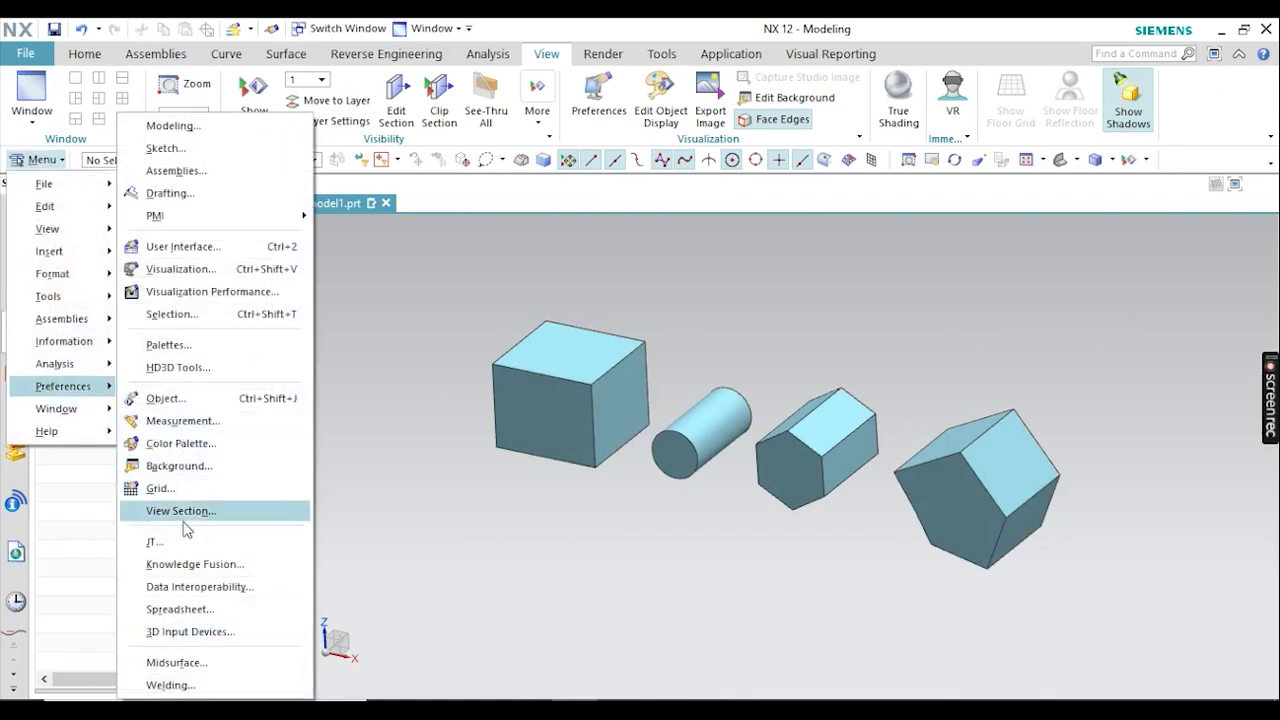
pyautogui.click(160, 314)
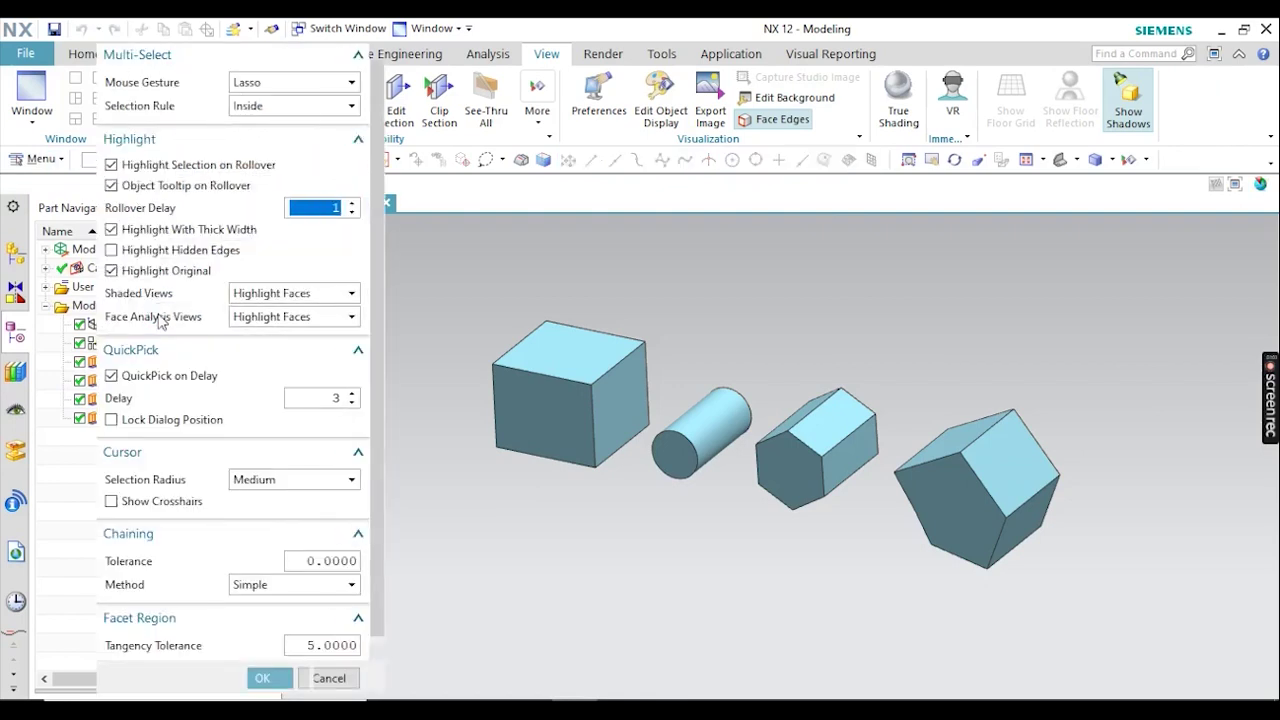
pyautogui.click(250, 84)
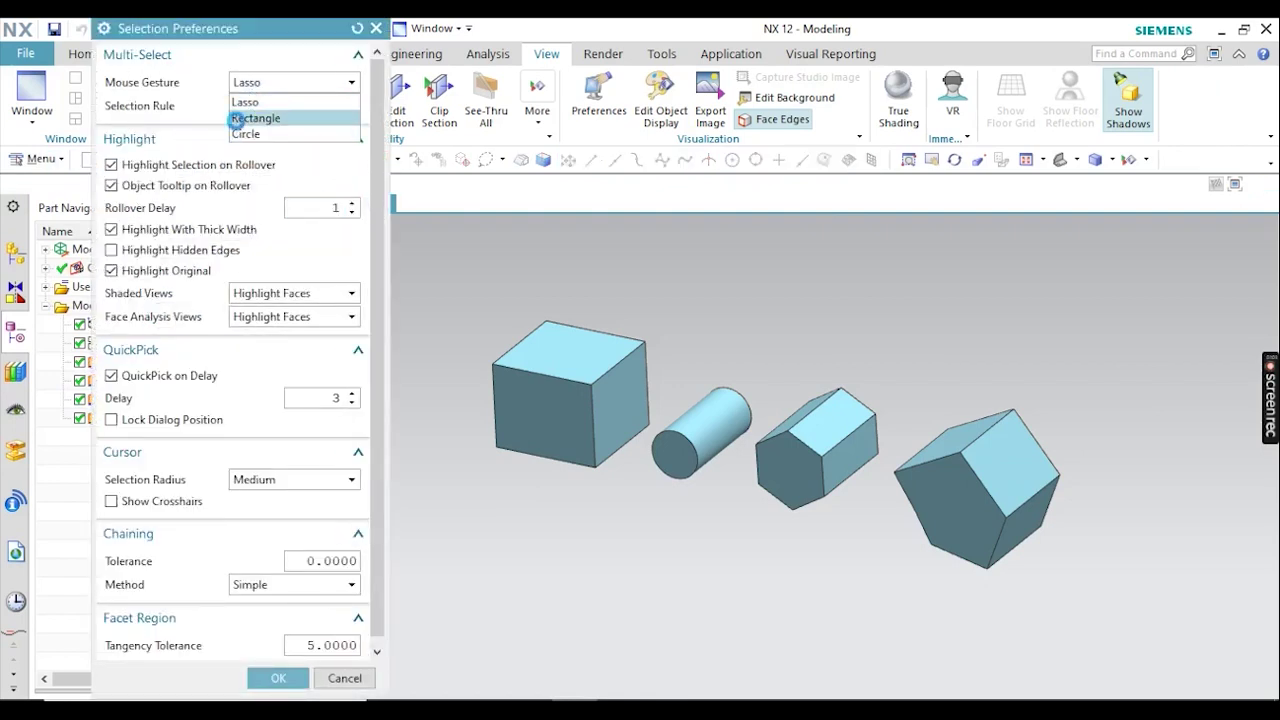
pyautogui.click(250, 118)
pyautogui.click(278, 678)
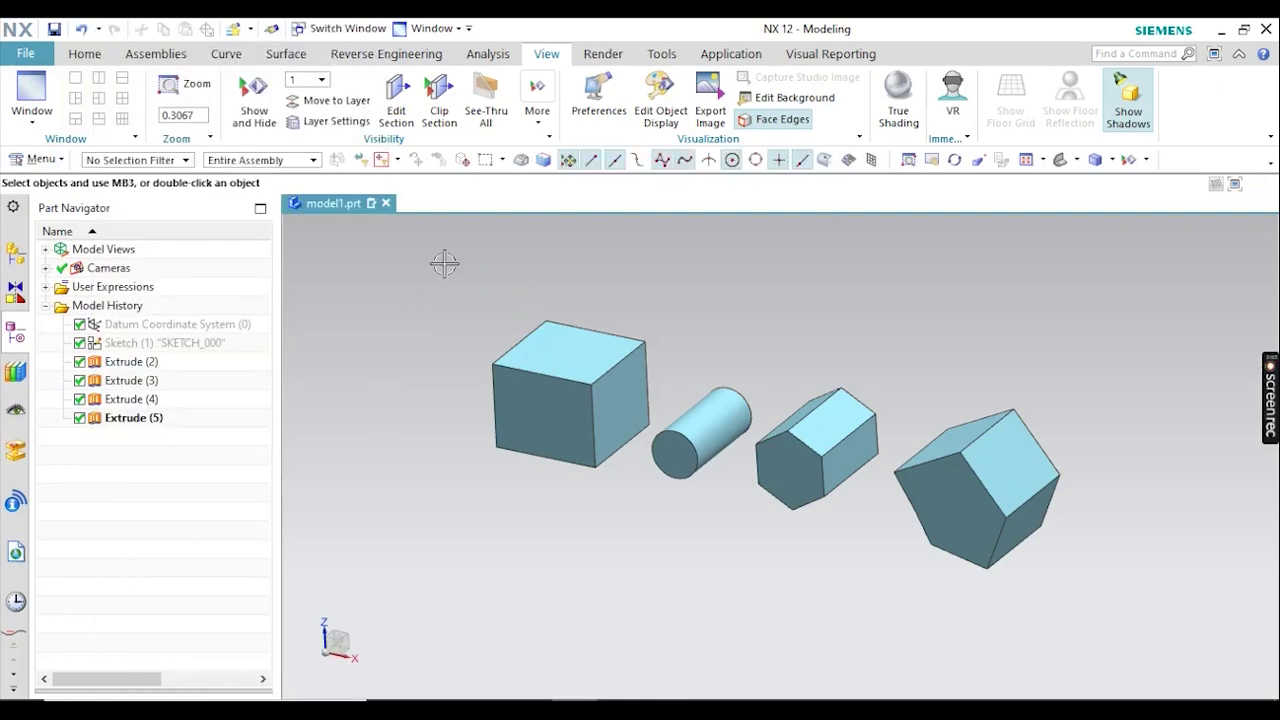
# Box-select the cube, hexagonal and pentagonal prisms, then clear the selection.
pyautogui.moveTo(444, 263); pyautogui.dragTo(651, 549)
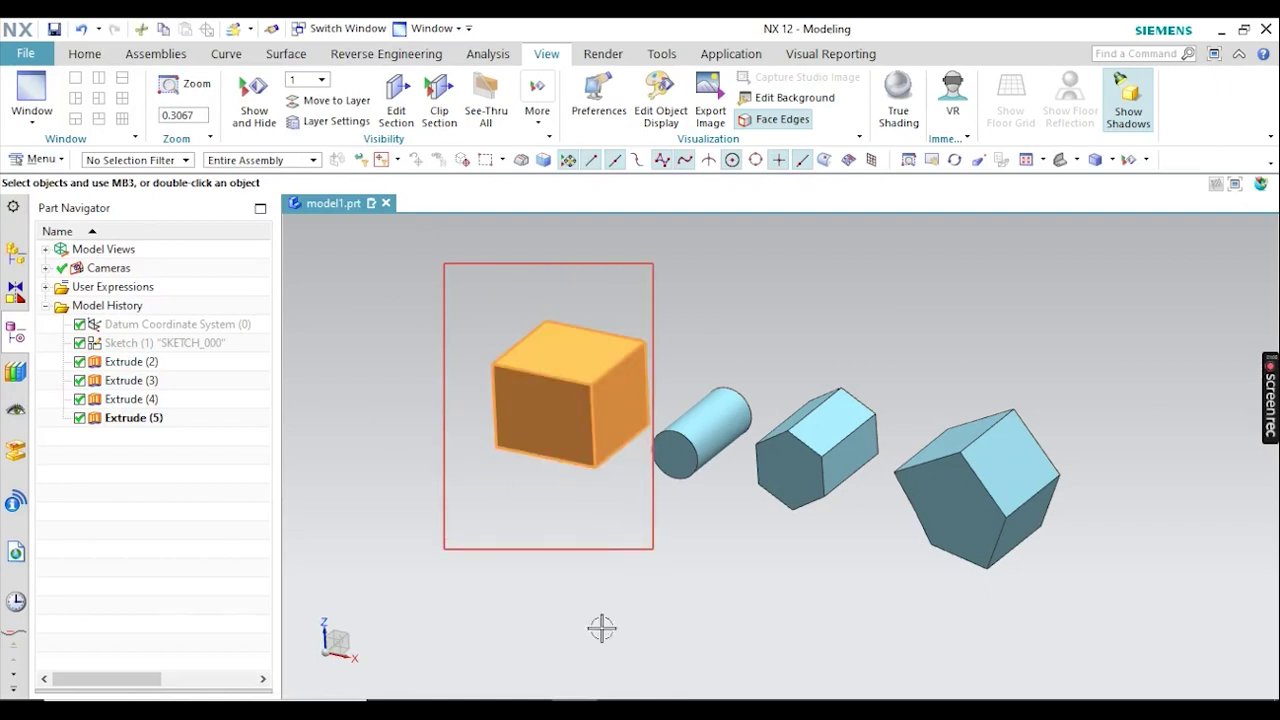
pyautogui.moveTo(752, 310); pyautogui.dragTo(889, 527)
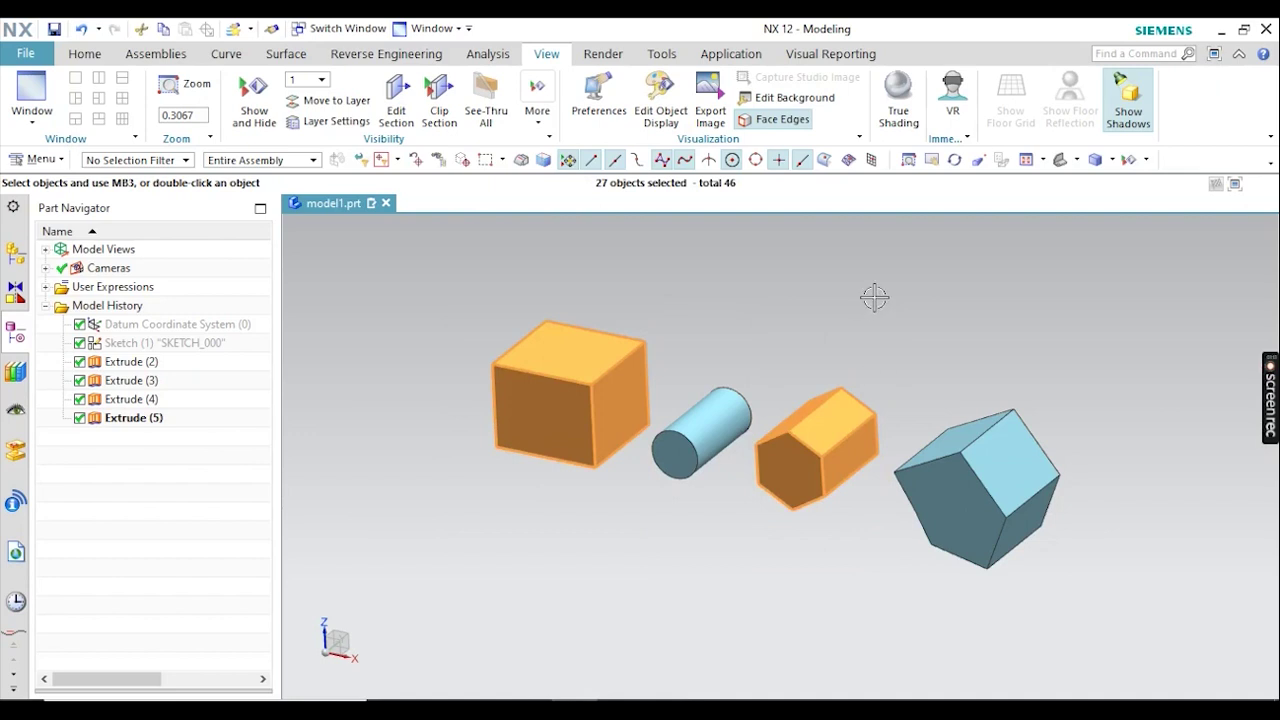
pyautogui.moveTo(874, 297); pyautogui.dragTo(1077, 606)
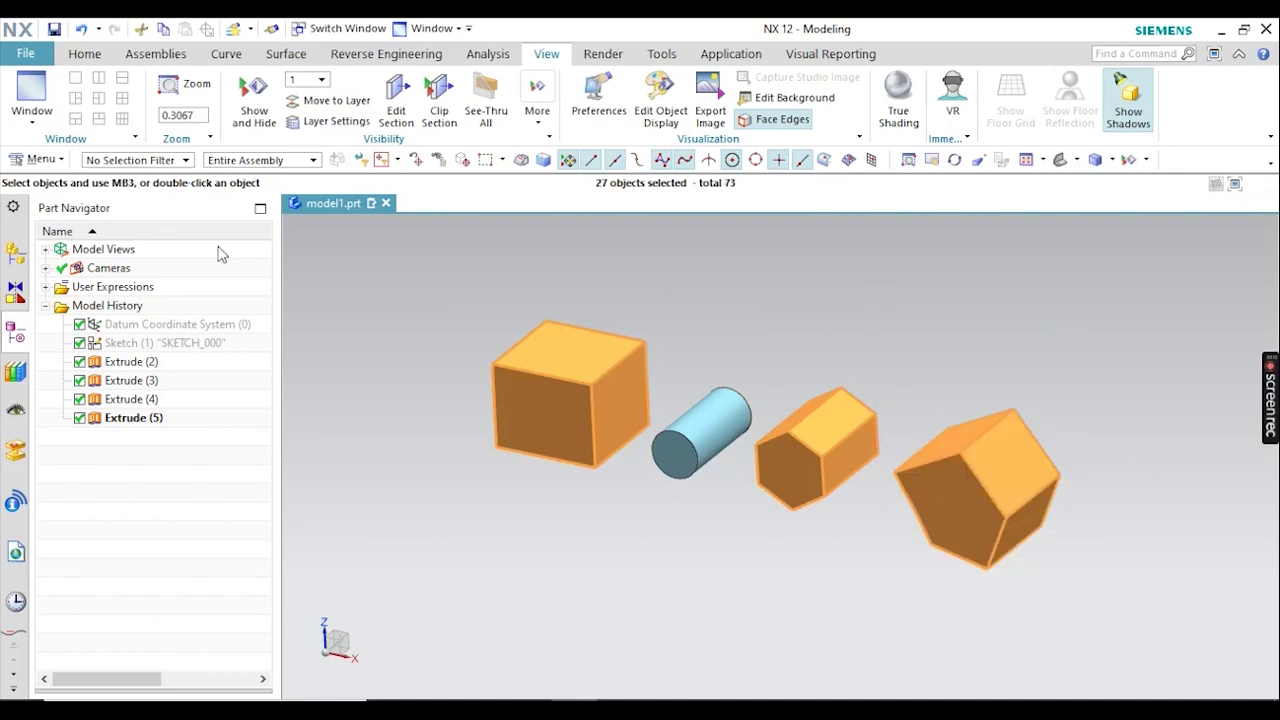
pyautogui.press('Escape')
# Set the Selection Preferences multi-select Mouse Gesture to Circle.
pyautogui.click(40, 159)
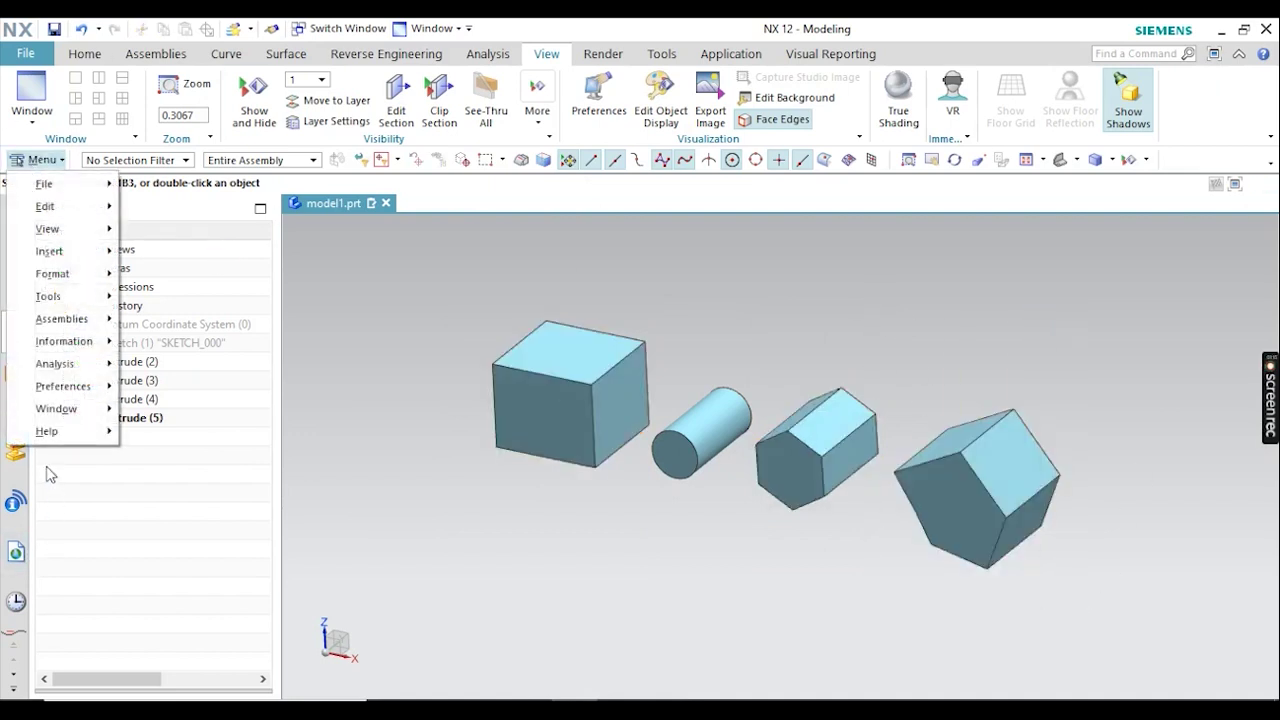
pyautogui.moveTo(65, 395)
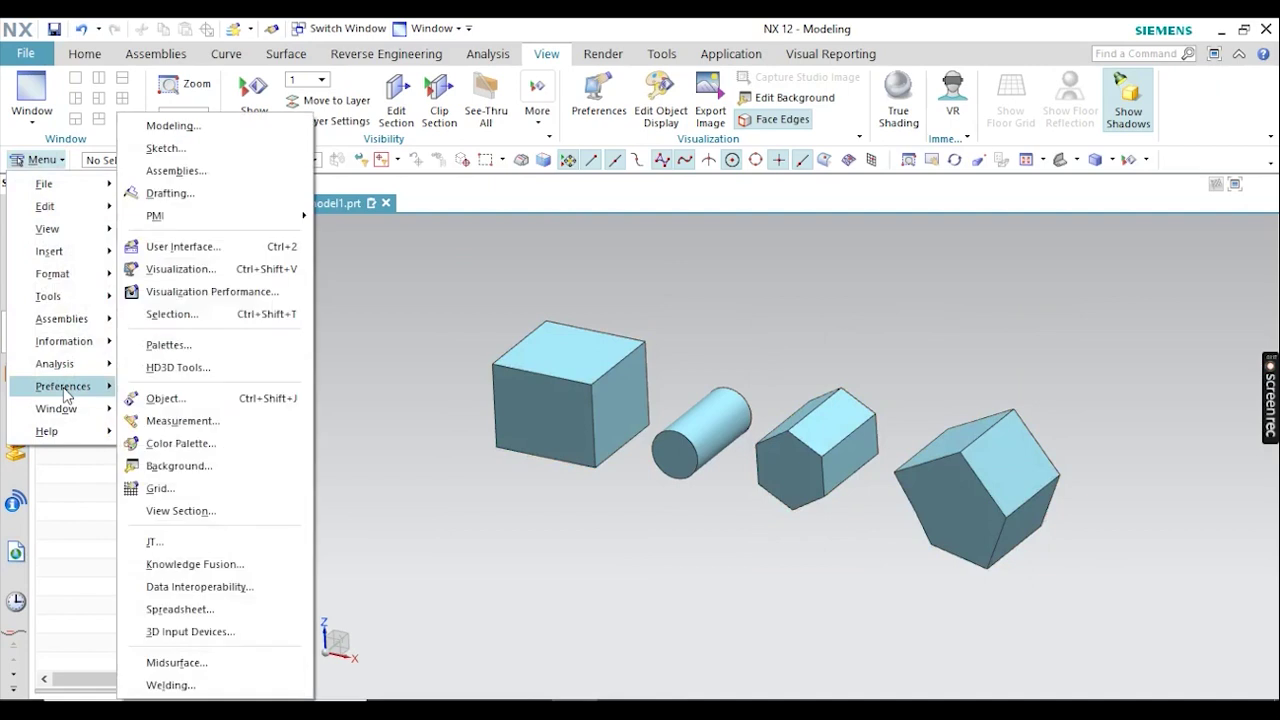
pyautogui.click(200, 314)
pyautogui.click(258, 82)
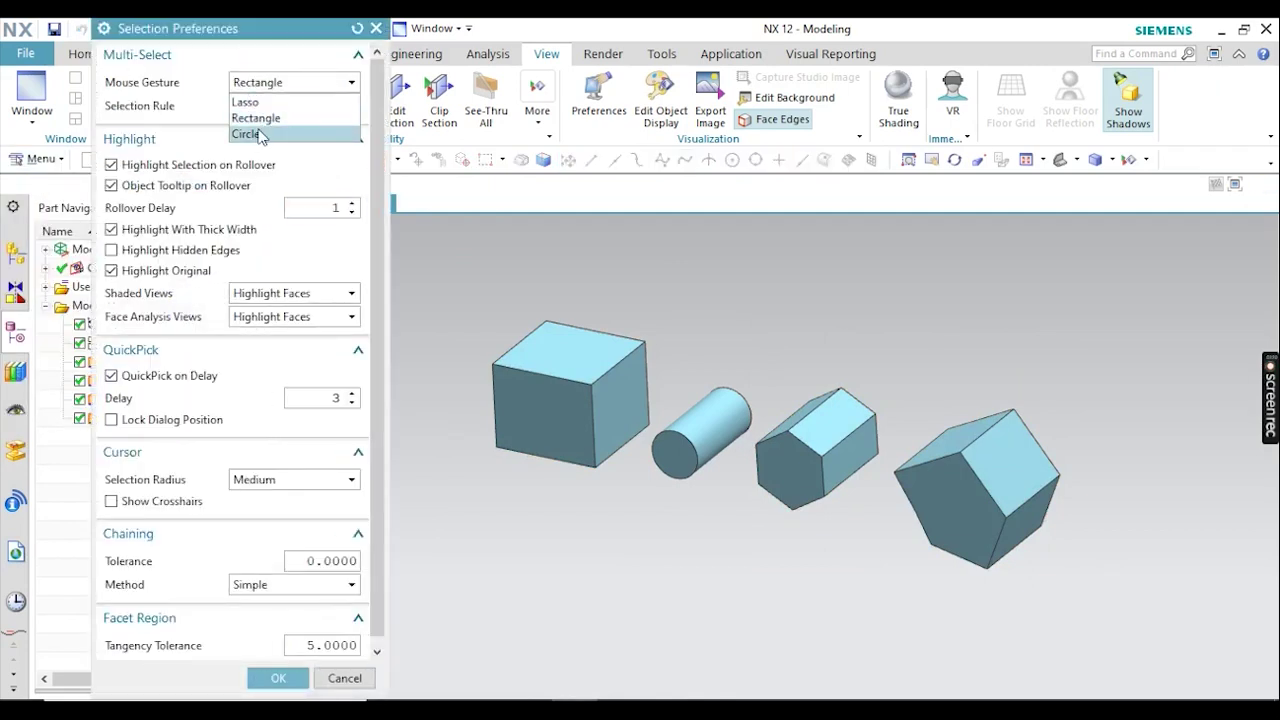
pyautogui.click(246, 134)
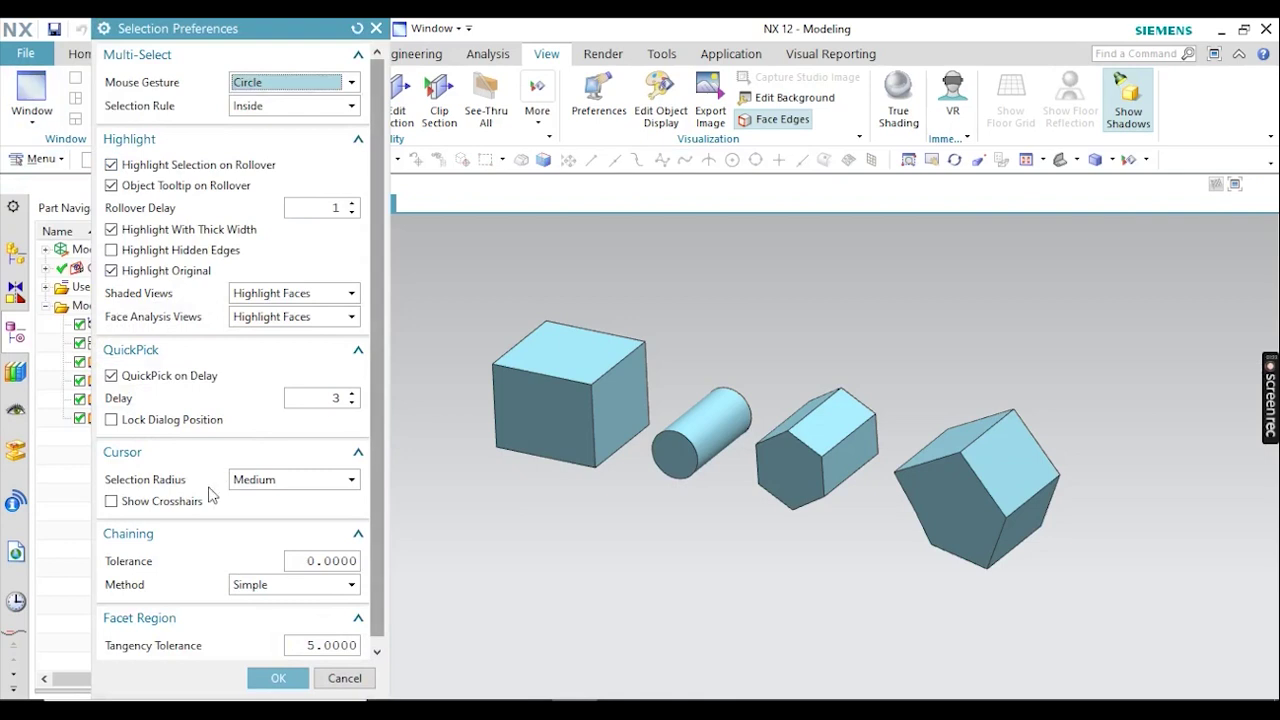
pyautogui.click(274, 678)
# Circle the cube, both prisms and the cylinder to select them, then clear the selection.
pyautogui.moveTo(400, 306)
pyautogui.mouseDown()
pyautogui.moveTo(408, 371)
pyautogui.moveTo(351, 603)
pyautogui.mouseUp()
pyautogui.moveTo(398, 515); pyautogui.dragTo(430, 582)
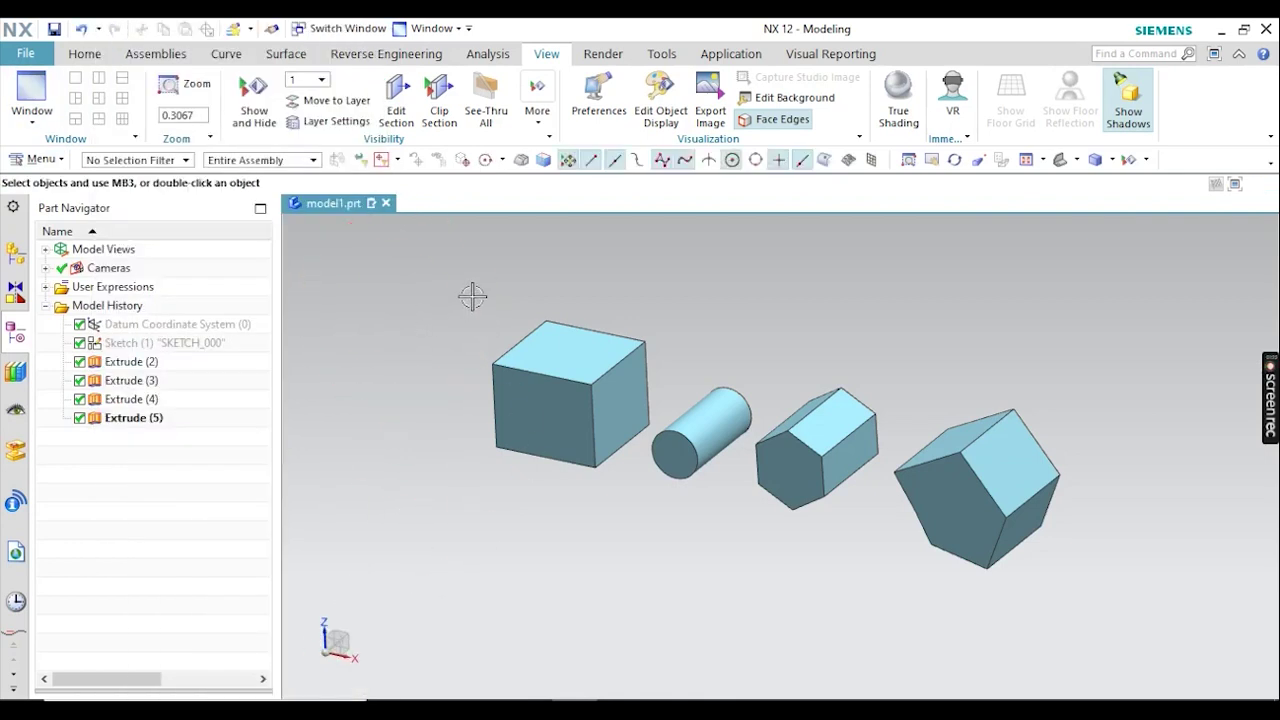
pyautogui.click(547, 377)
pyautogui.moveTo(478, 377); pyautogui.dragTo(582, 531)
pyautogui.moveTo(980, 490); pyautogui.dragTo(1008, 575)
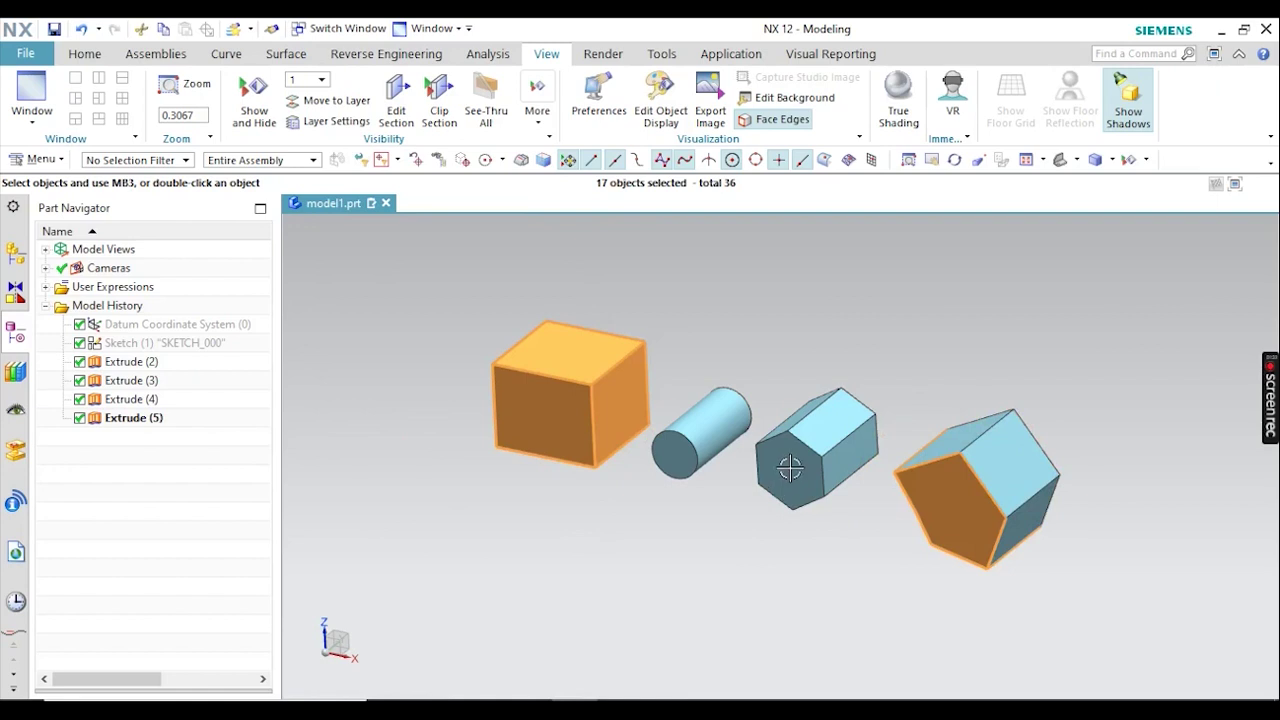
pyautogui.moveTo(790, 469); pyautogui.dragTo(802, 587)
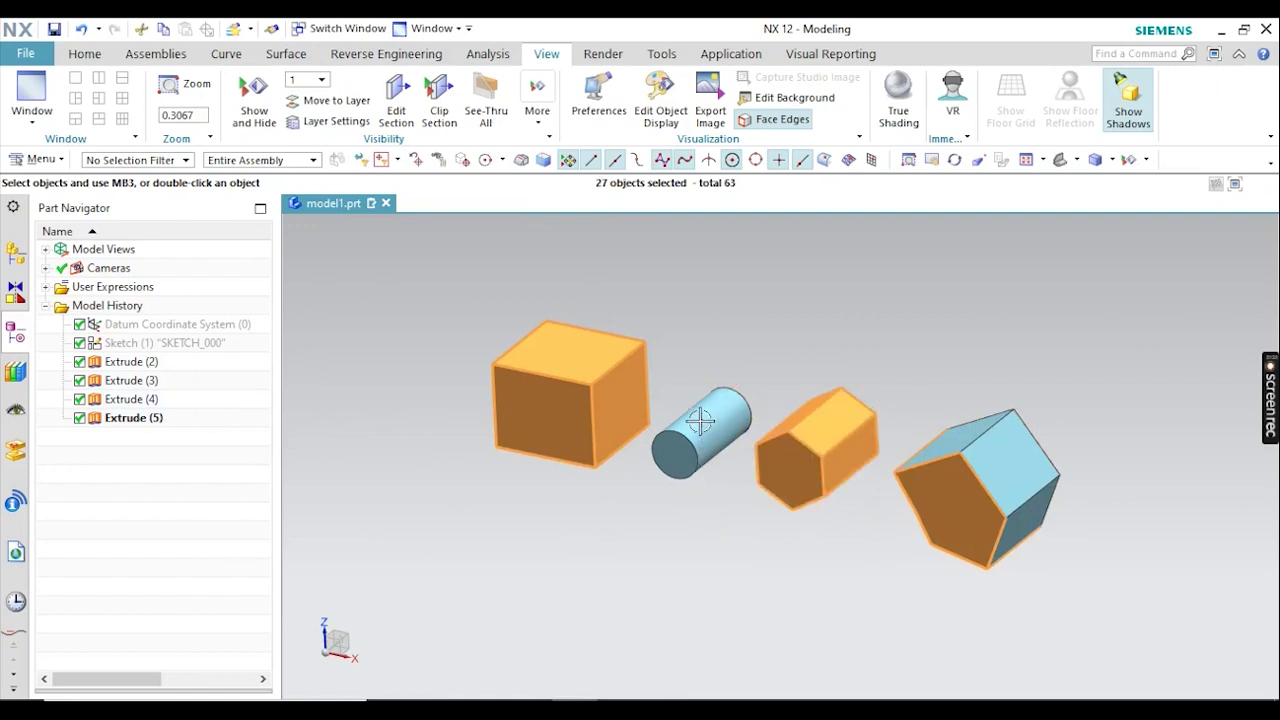
pyautogui.moveTo(700, 422)
pyautogui.mouseDown()
pyautogui.moveTo(709, 486)
pyautogui.moveTo(572, 372)
pyautogui.mouseUp()
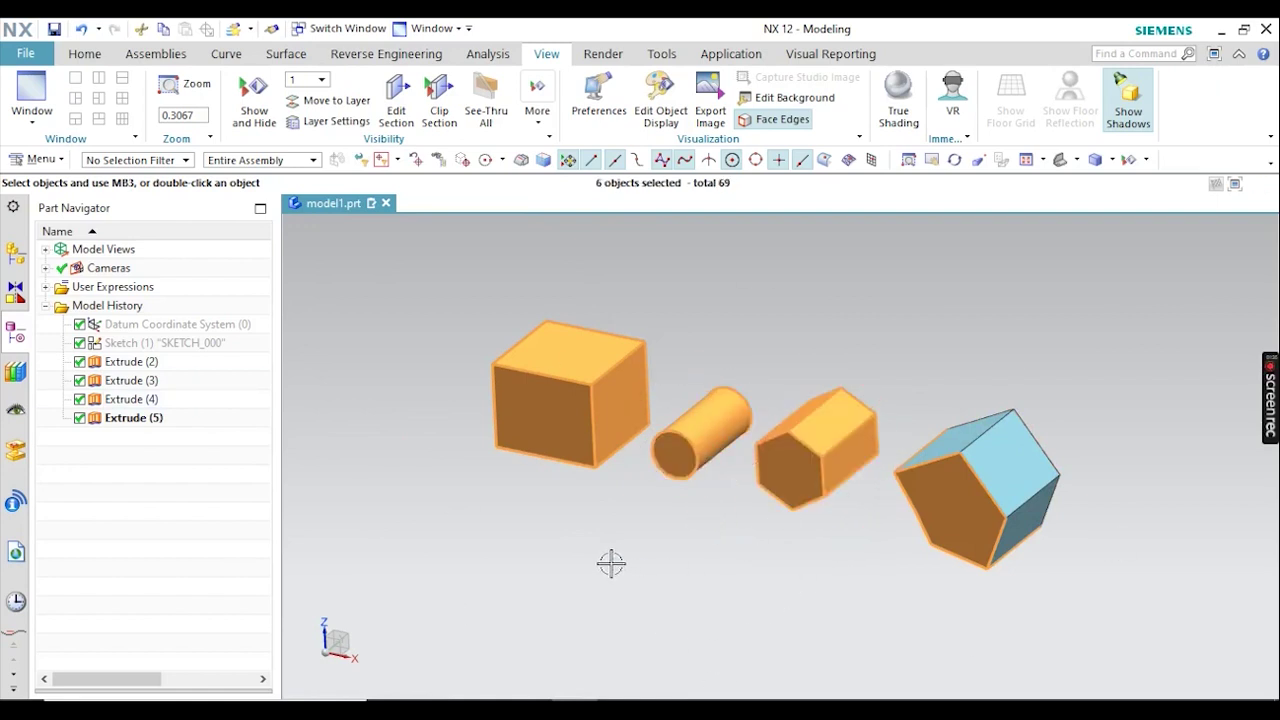
pyautogui.press('Escape')
pyautogui.moveTo(329, 457)
pyautogui.mouseDown()
pyautogui.moveTo(383, 537)
pyautogui.moveTo(549, 578)
pyautogui.mouseUp()
pyautogui.moveTo(614, 551); pyautogui.dragTo(632, 563)
# Set the Rectangle gesture with the Inside selection rule, then box-select the cube and deselect it.
pyautogui.click(34, 162)
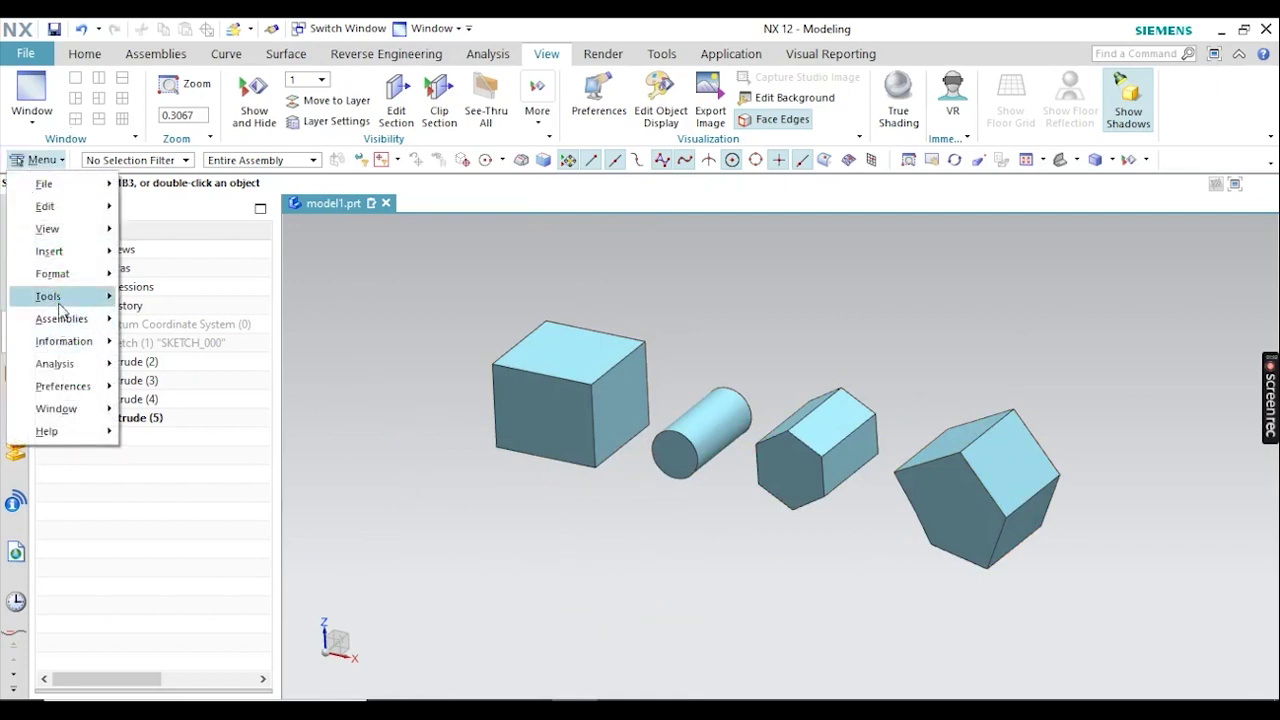
pyautogui.moveTo(77, 388)
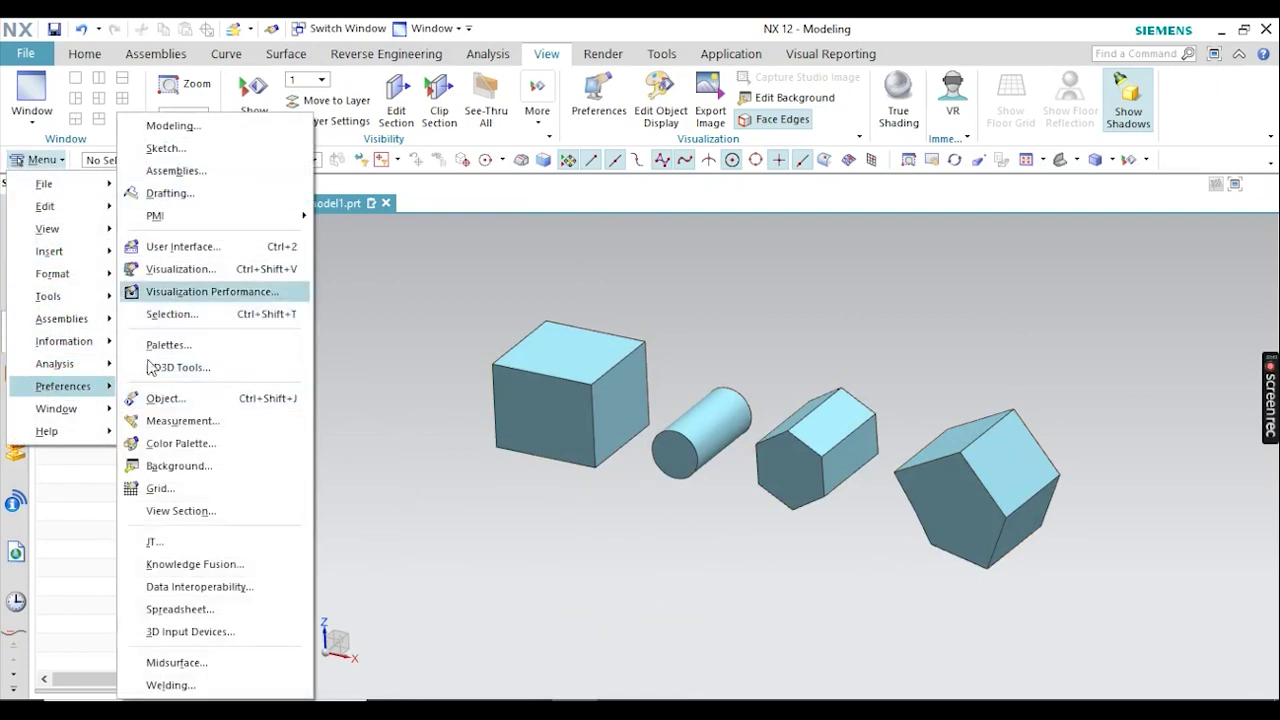
pyautogui.click(167, 316)
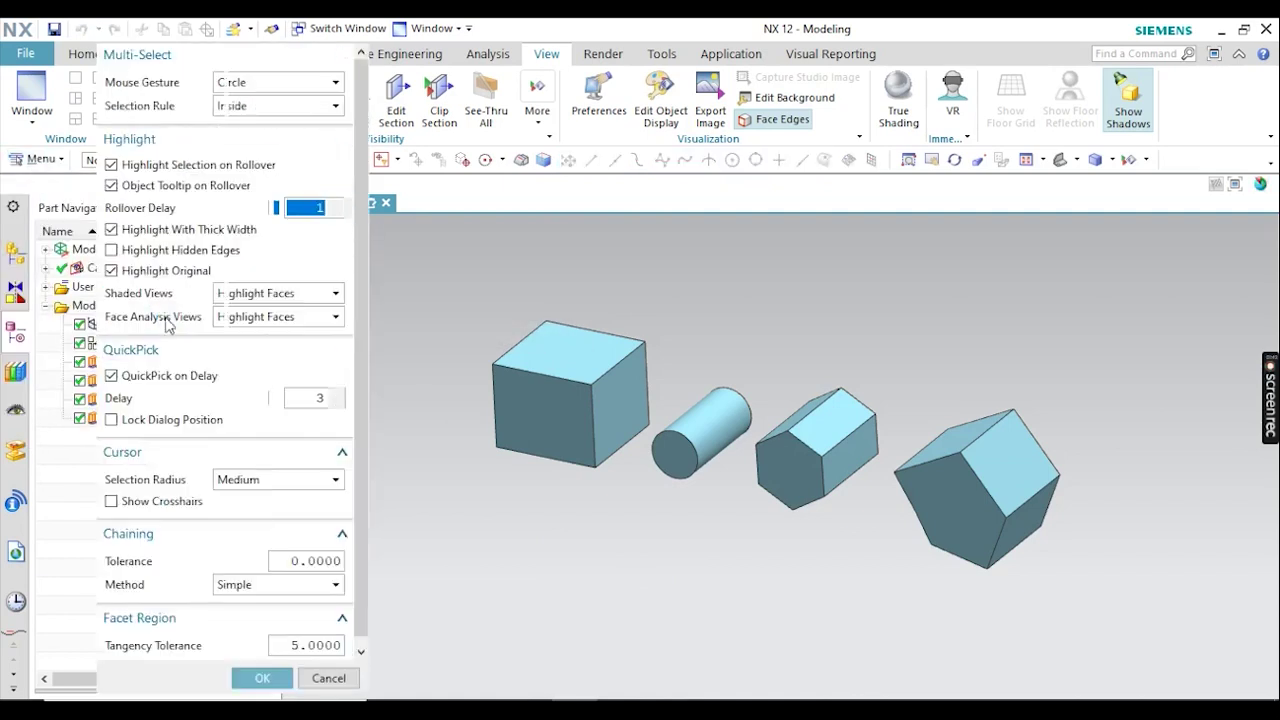
pyautogui.click(252, 87)
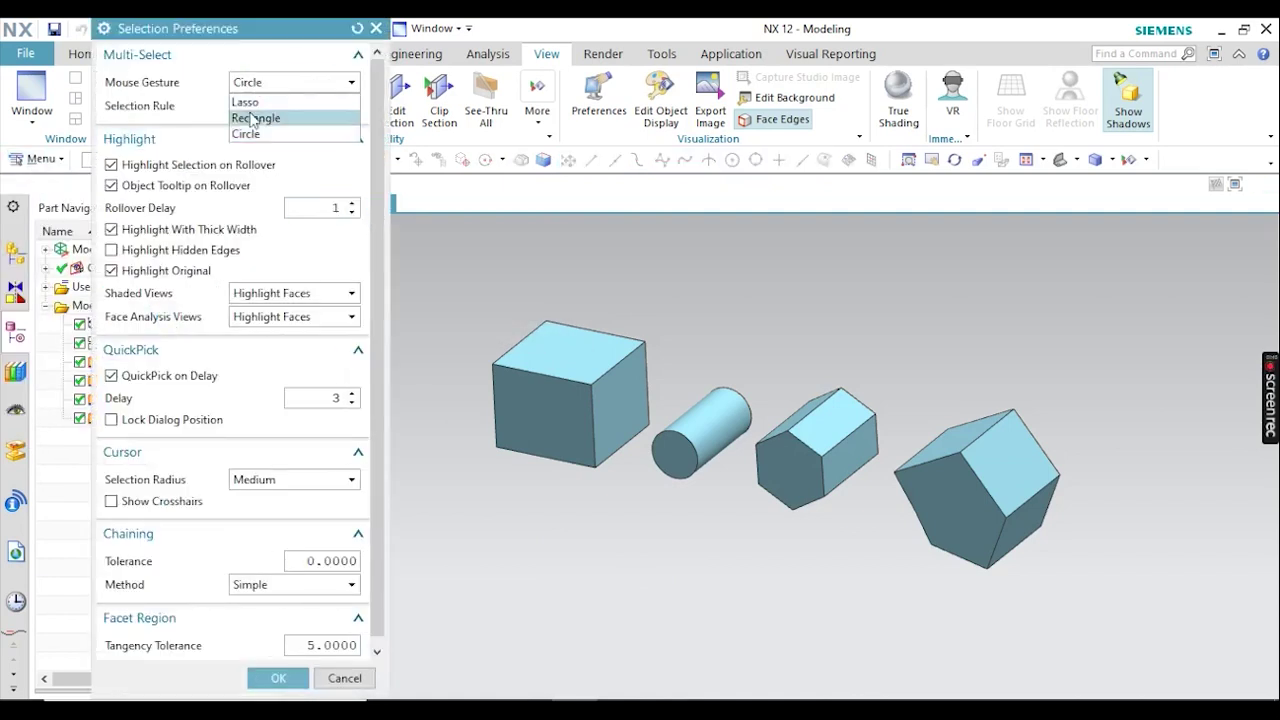
pyautogui.click(250, 117)
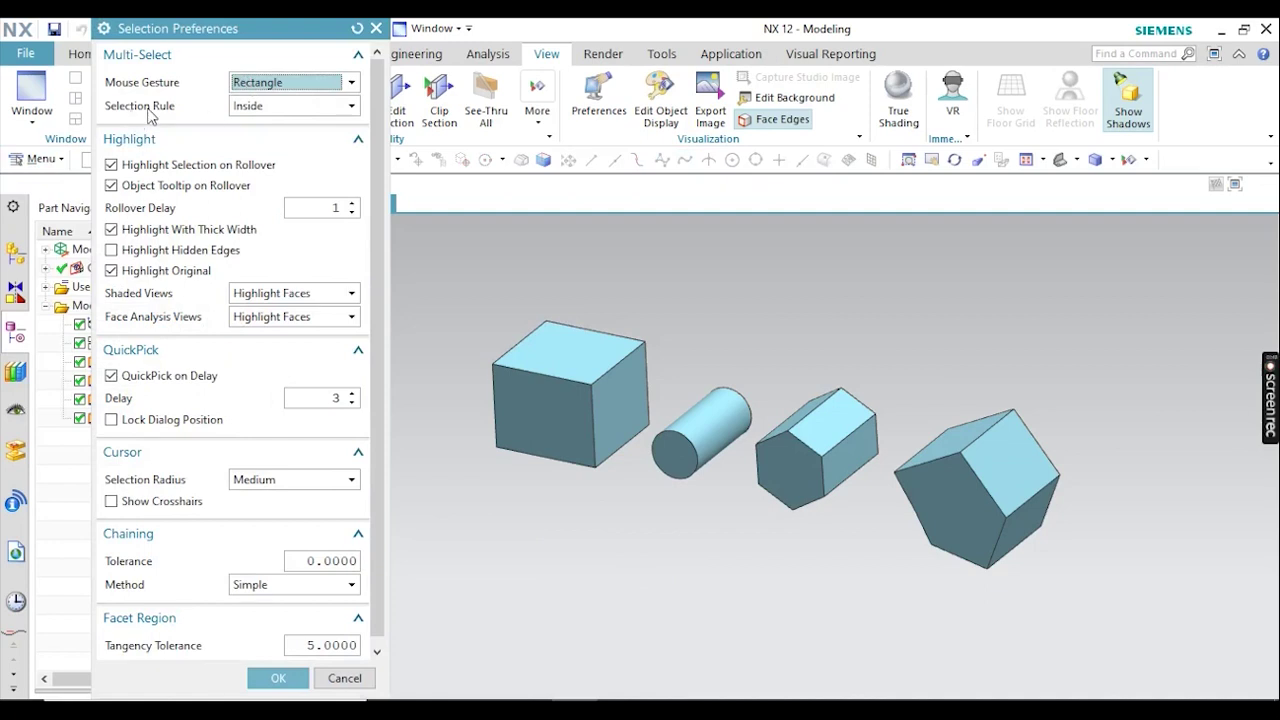
pyautogui.click(250, 106)
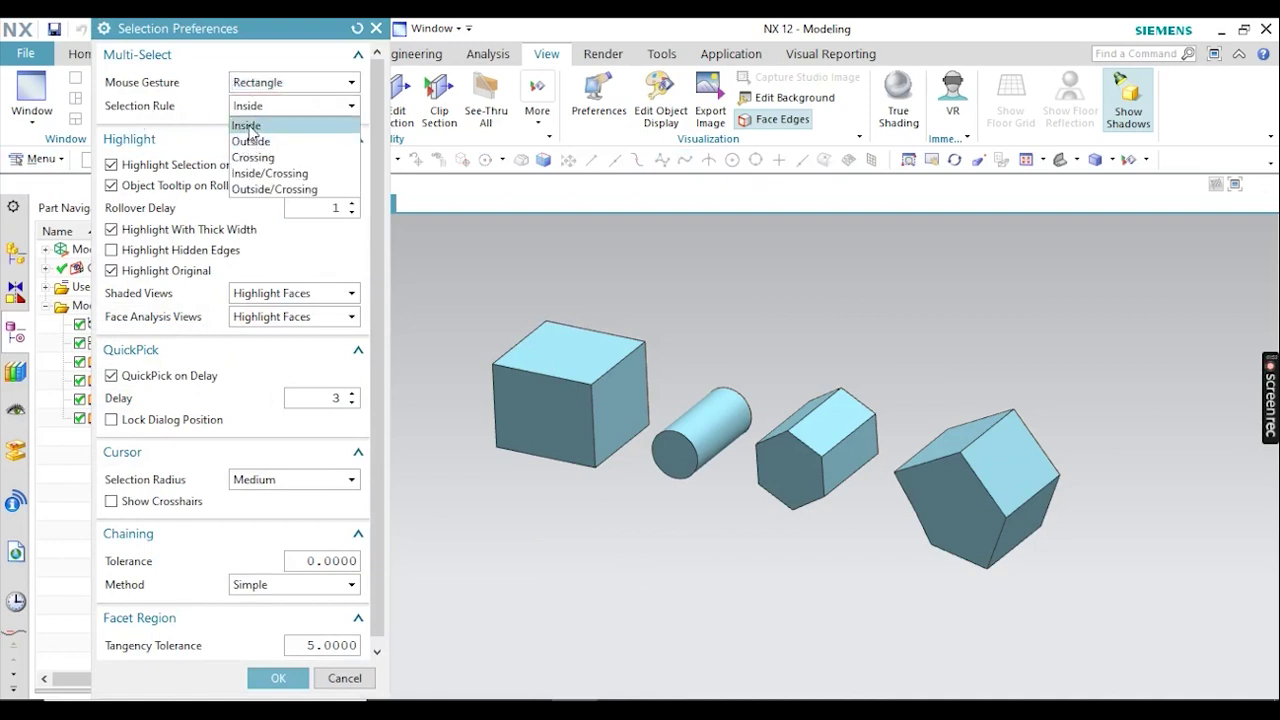
pyautogui.click(250, 127)
pyautogui.click(262, 682)
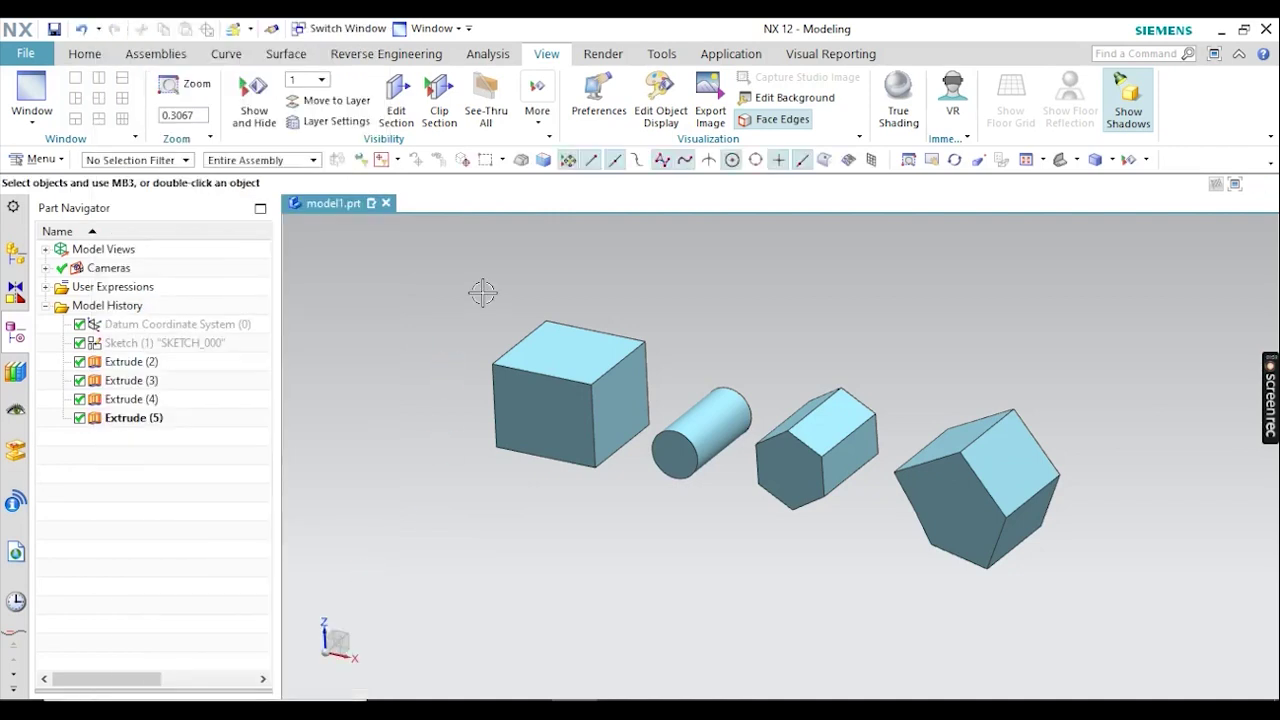
pyautogui.moveTo(488, 290); pyautogui.dragTo(668, 520)
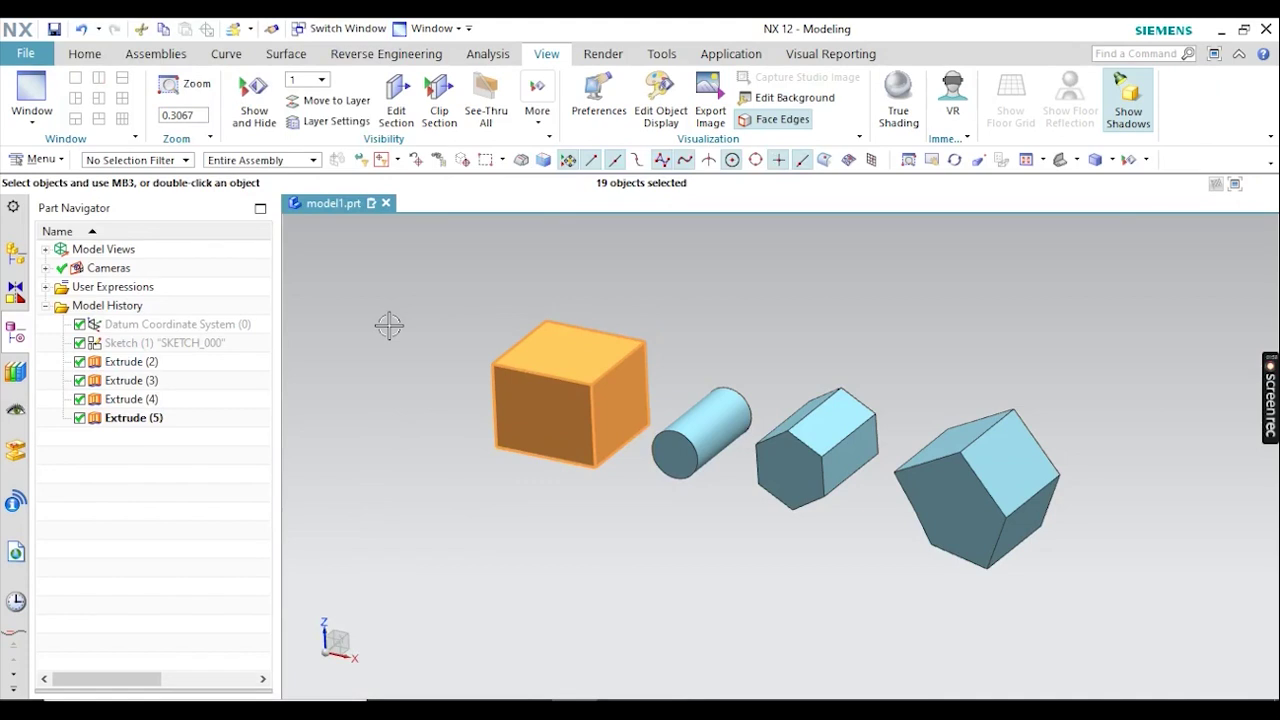
pyautogui.click(475, 366)
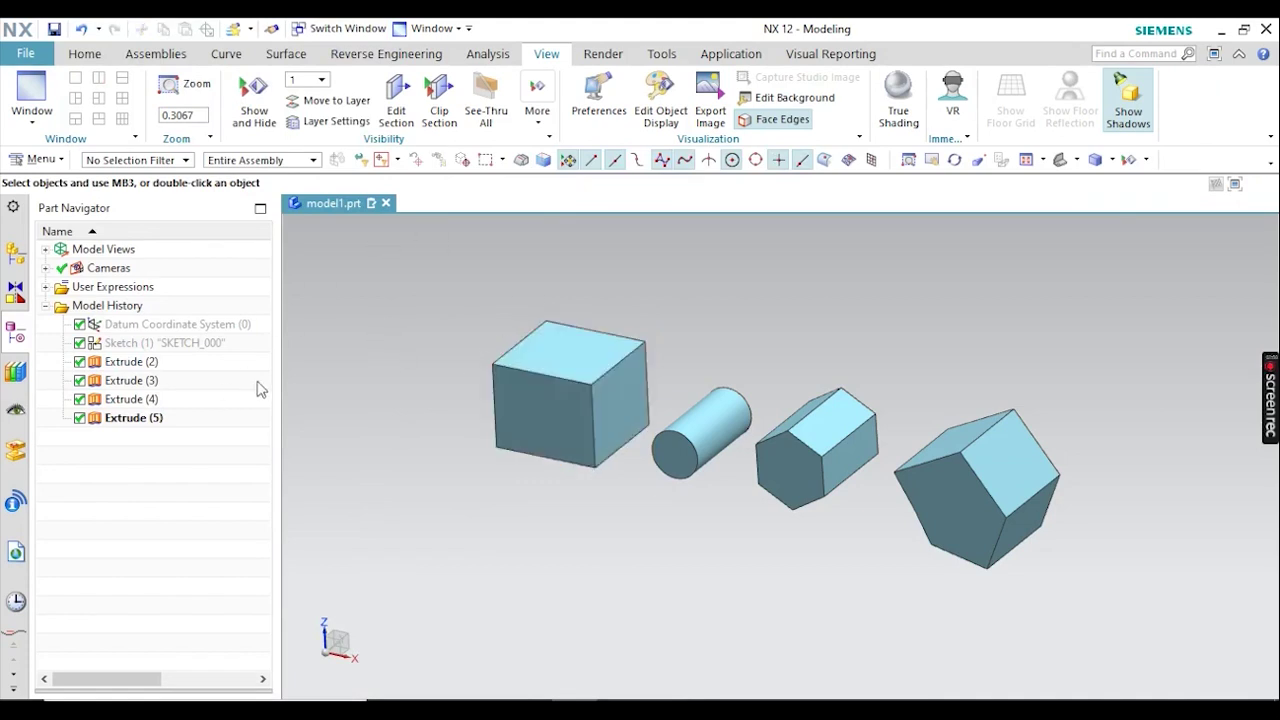
# Change the multi-select Selection Rule to Outside, keeping the Rectangle gesture.
pyautogui.click(38, 159)
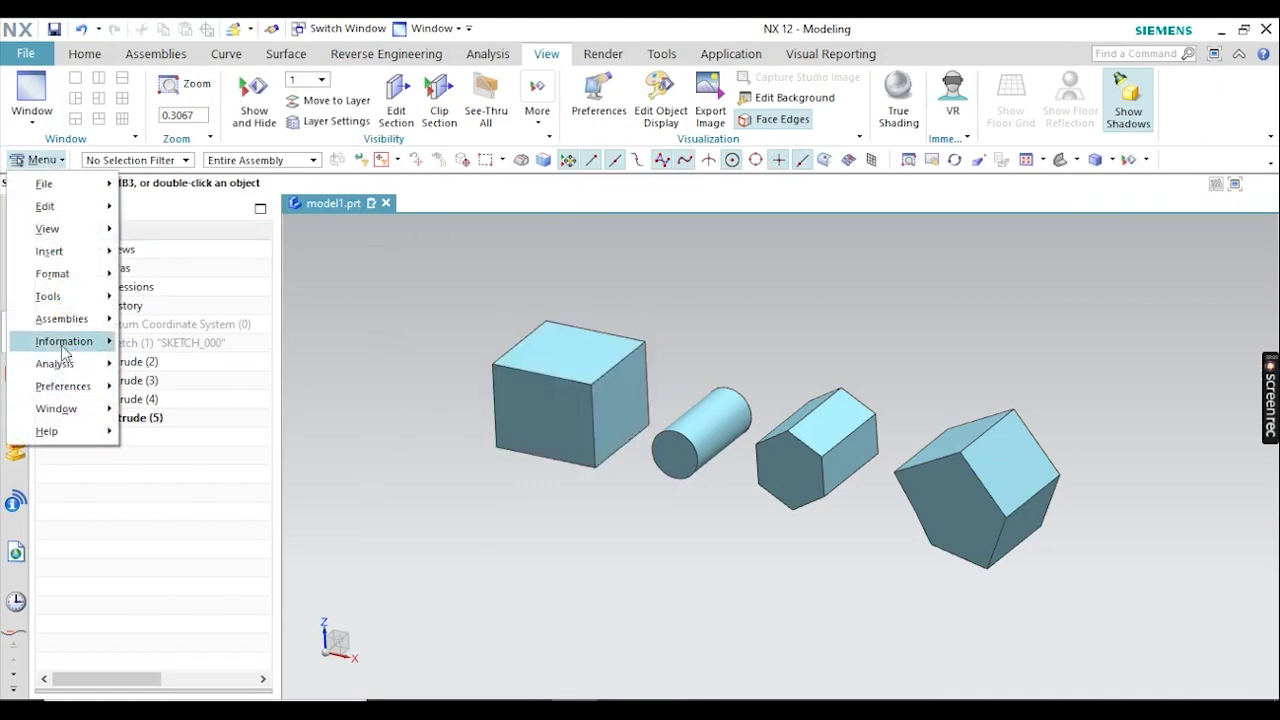
pyautogui.moveTo(60, 386)
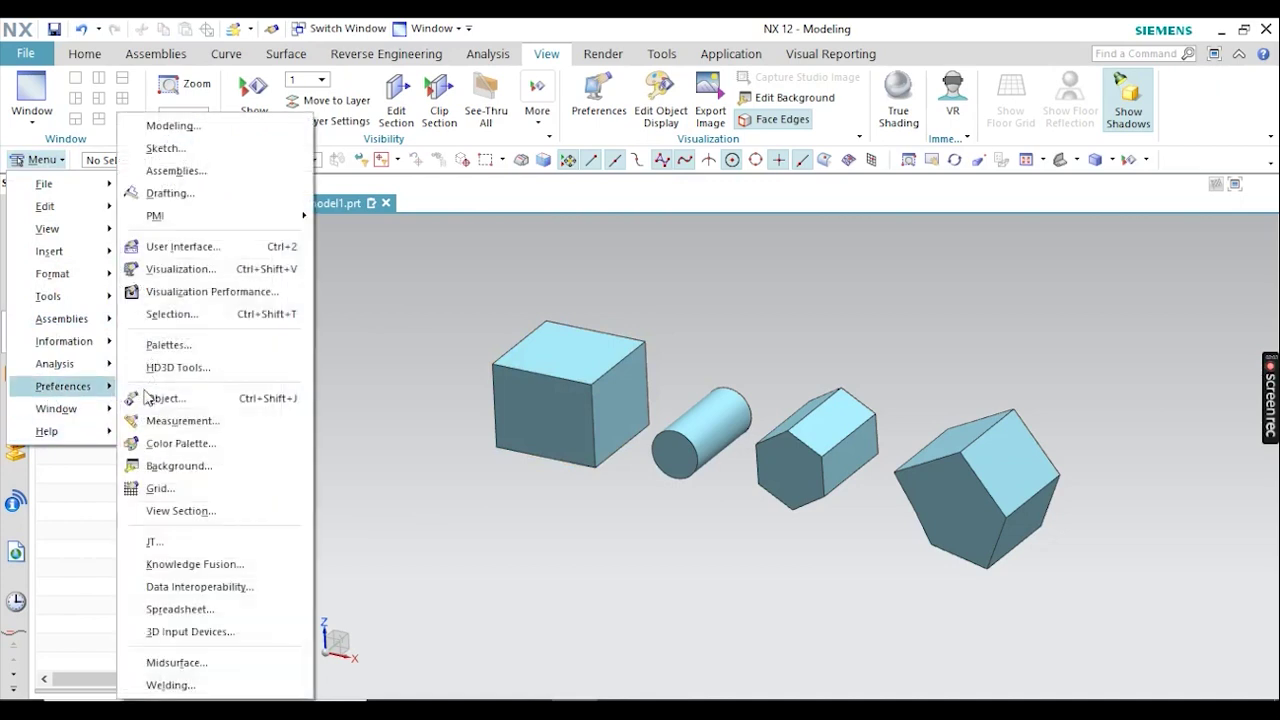
pyautogui.click(168, 316)
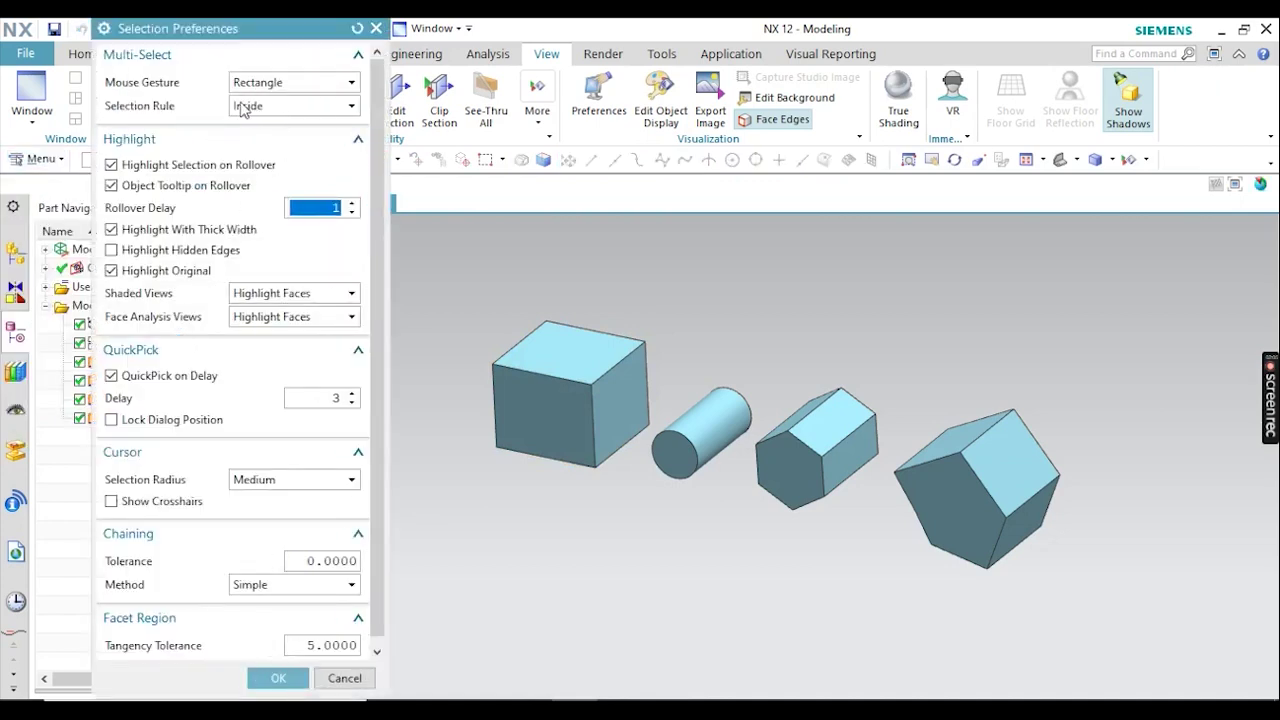
pyautogui.click(250, 106)
pyautogui.click(250, 141)
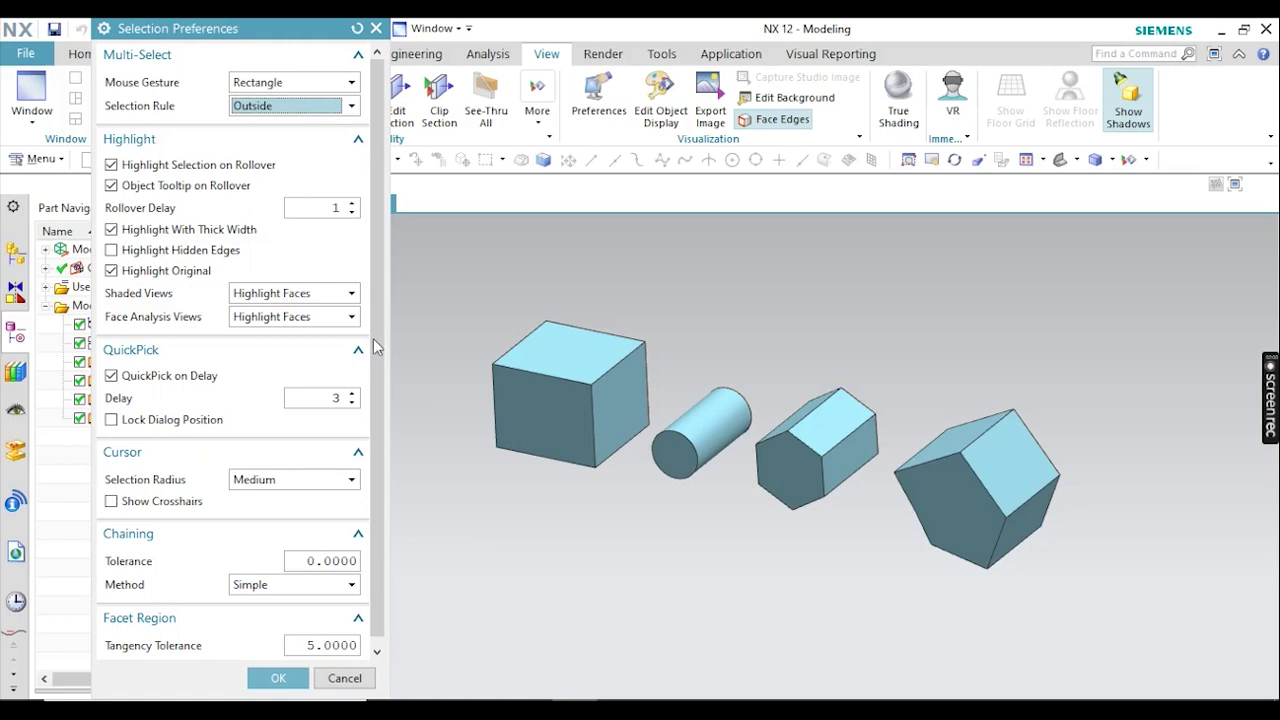
pyautogui.click(278, 678)
pyautogui.moveTo(457, 466); pyautogui.dragTo(472, 467, button='middle')
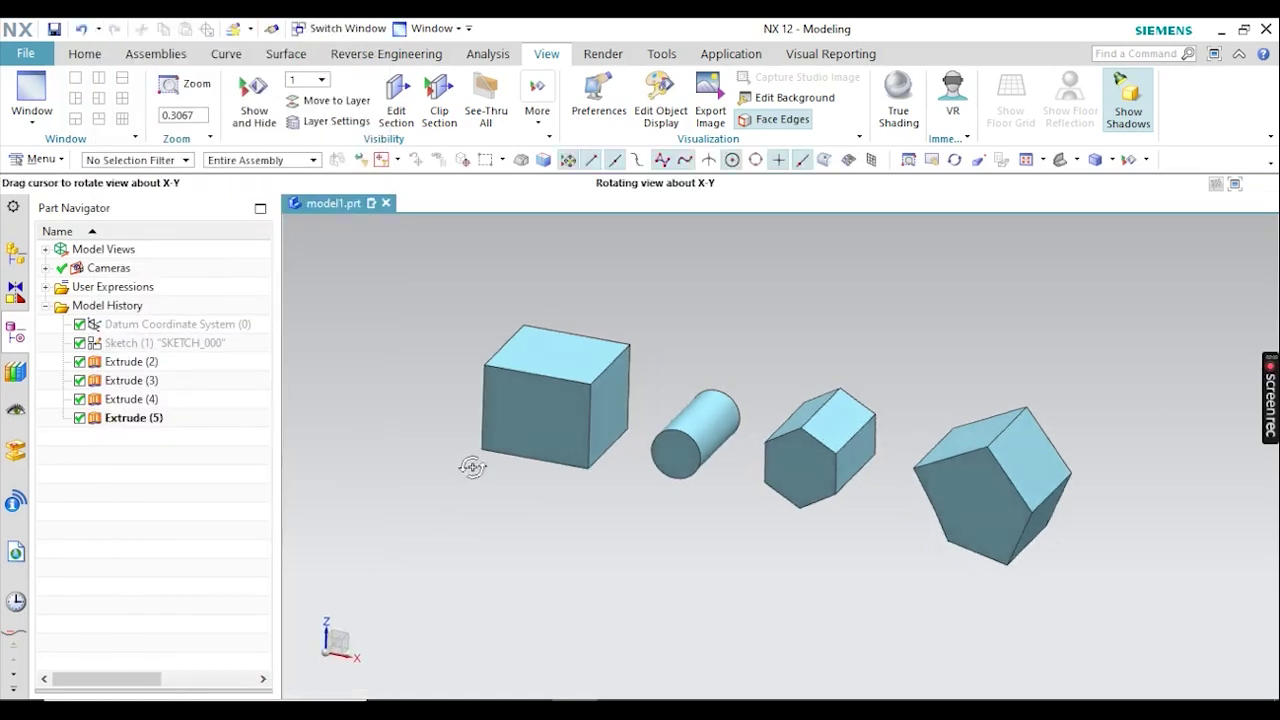
# Test the Outside rule by boxing the cylinder, then the cube, clearing each selection.
pyautogui.moveTo(645, 336); pyautogui.dragTo(750, 532)
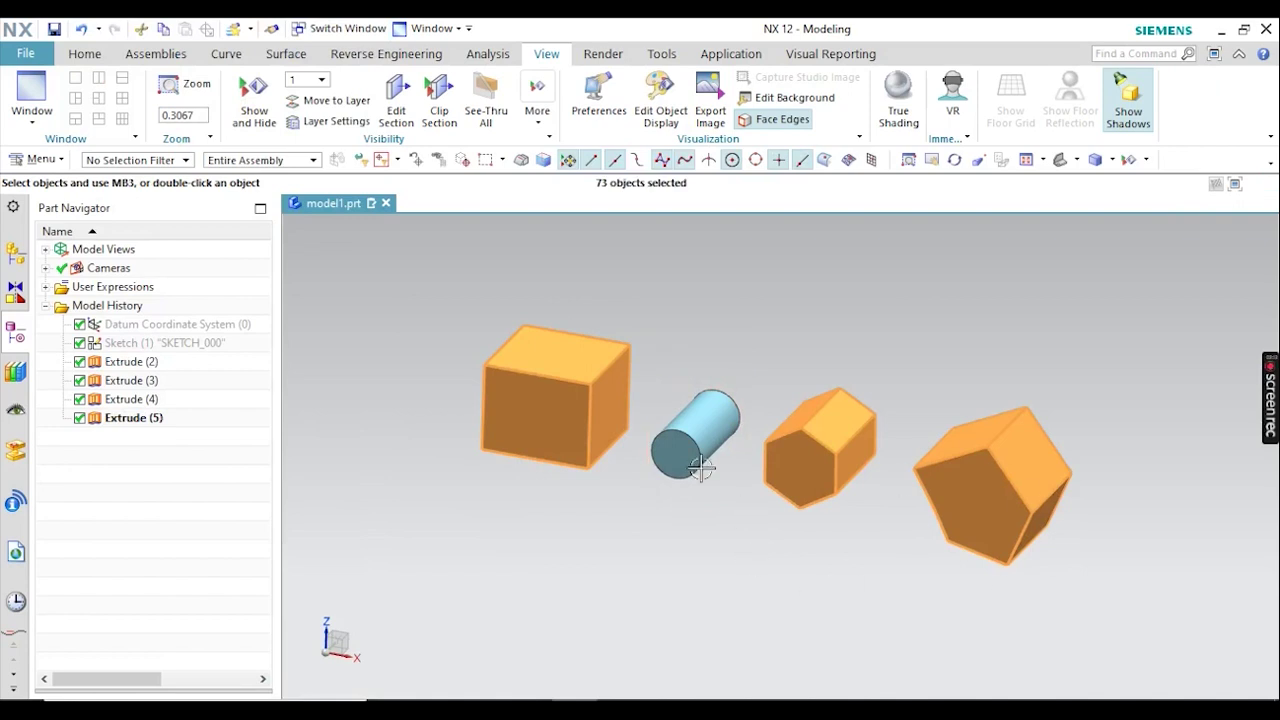
pyautogui.press('Escape')
pyautogui.moveTo(519, 427); pyautogui.dragTo(641, 575)
pyautogui.press('Escape')
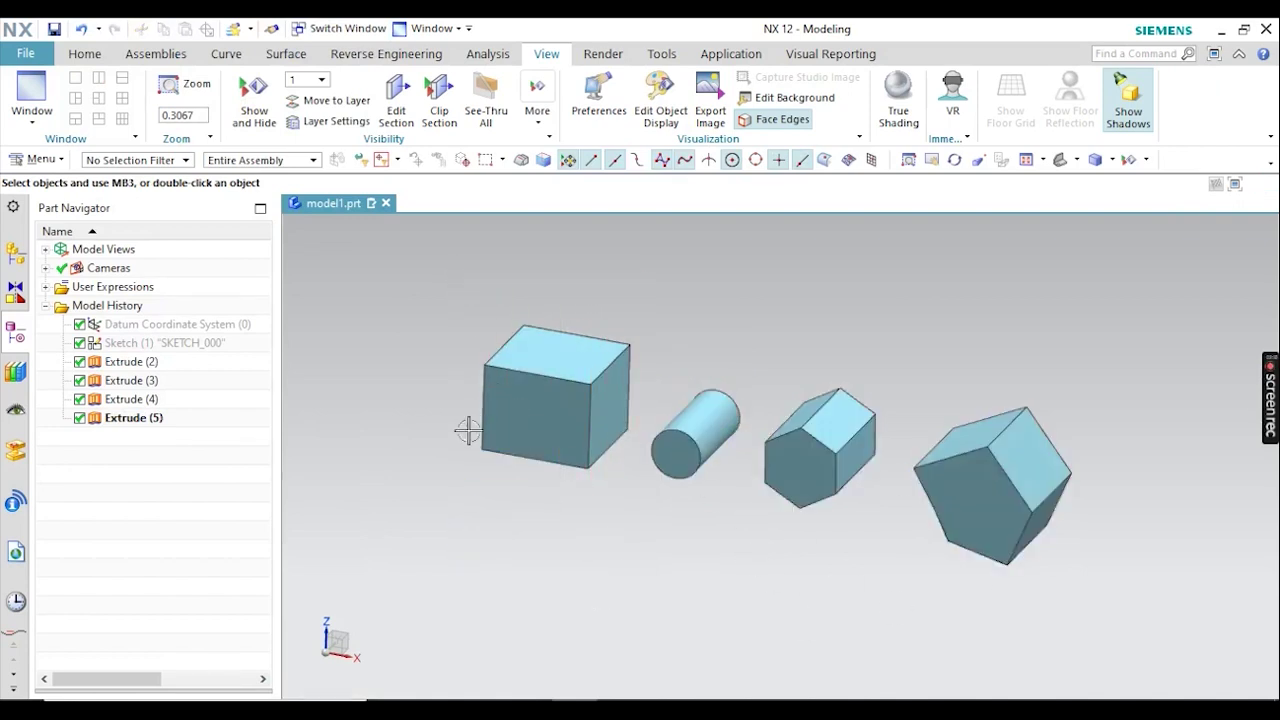
pyautogui.click(46, 162)
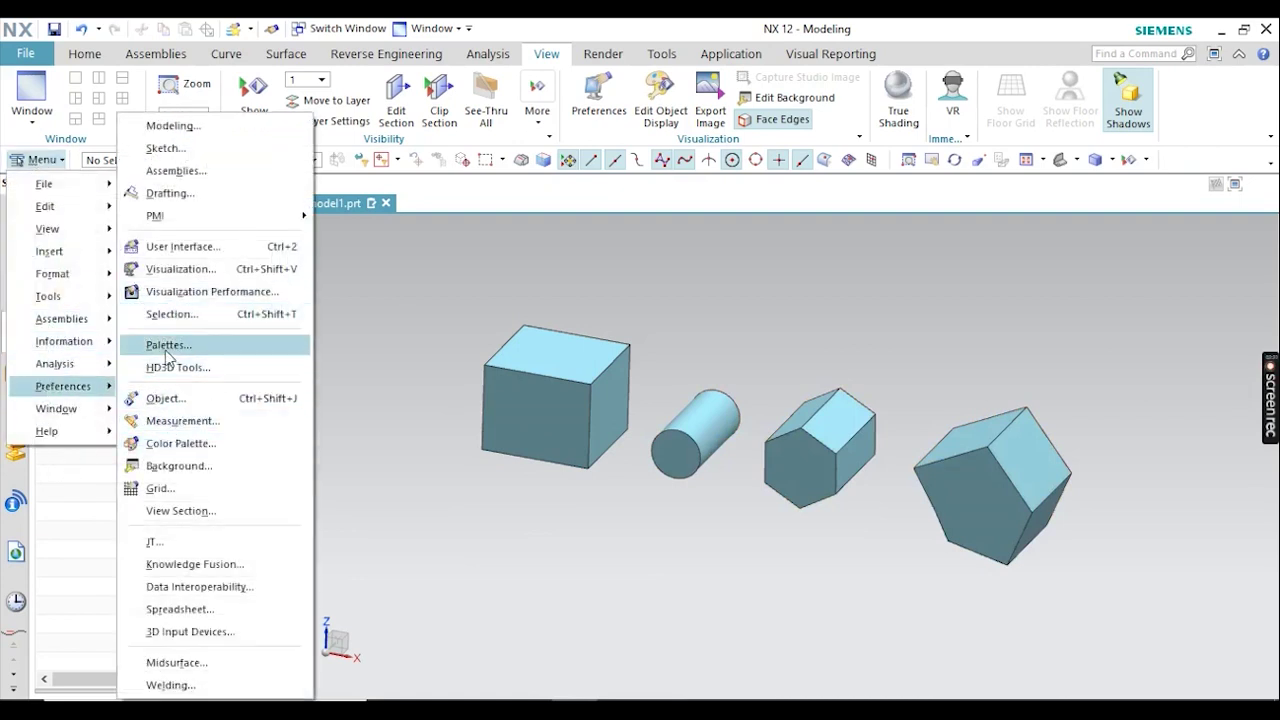
# Set the selection rule back to Inside and the cursor Selection Radius to Small.
pyautogui.click(163, 315)
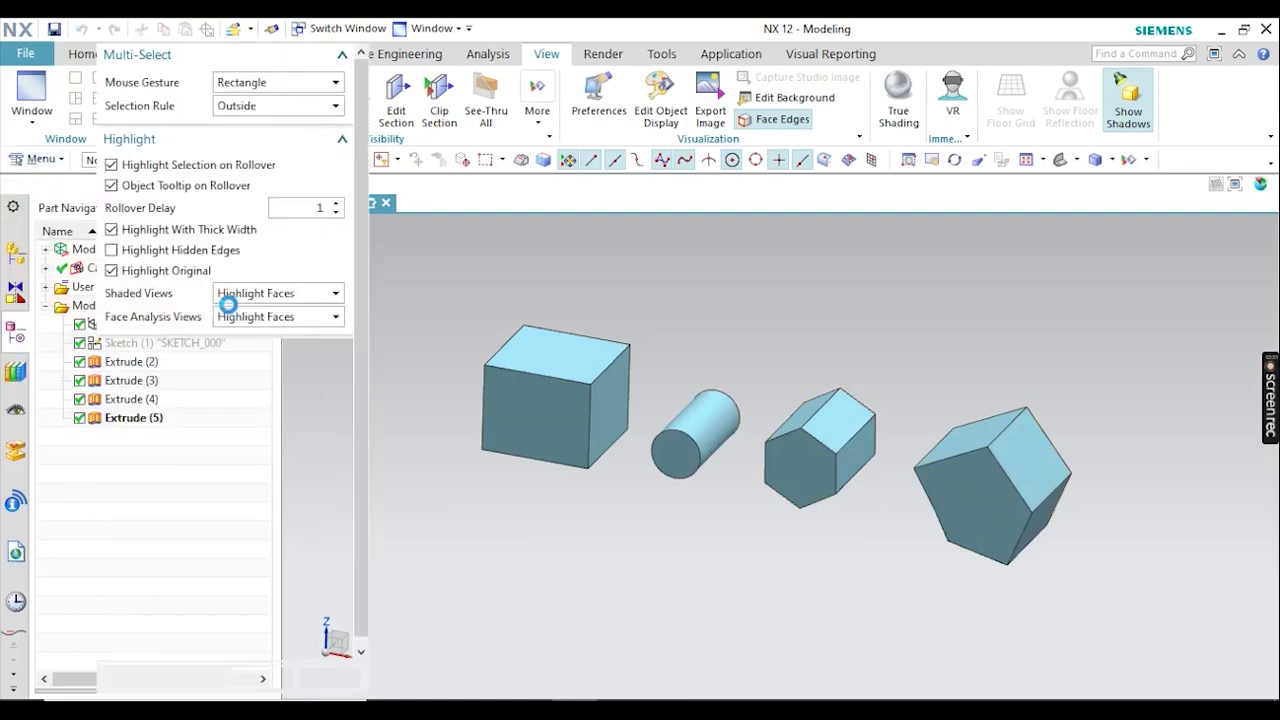
pyautogui.click(265, 107)
pyautogui.click(252, 125)
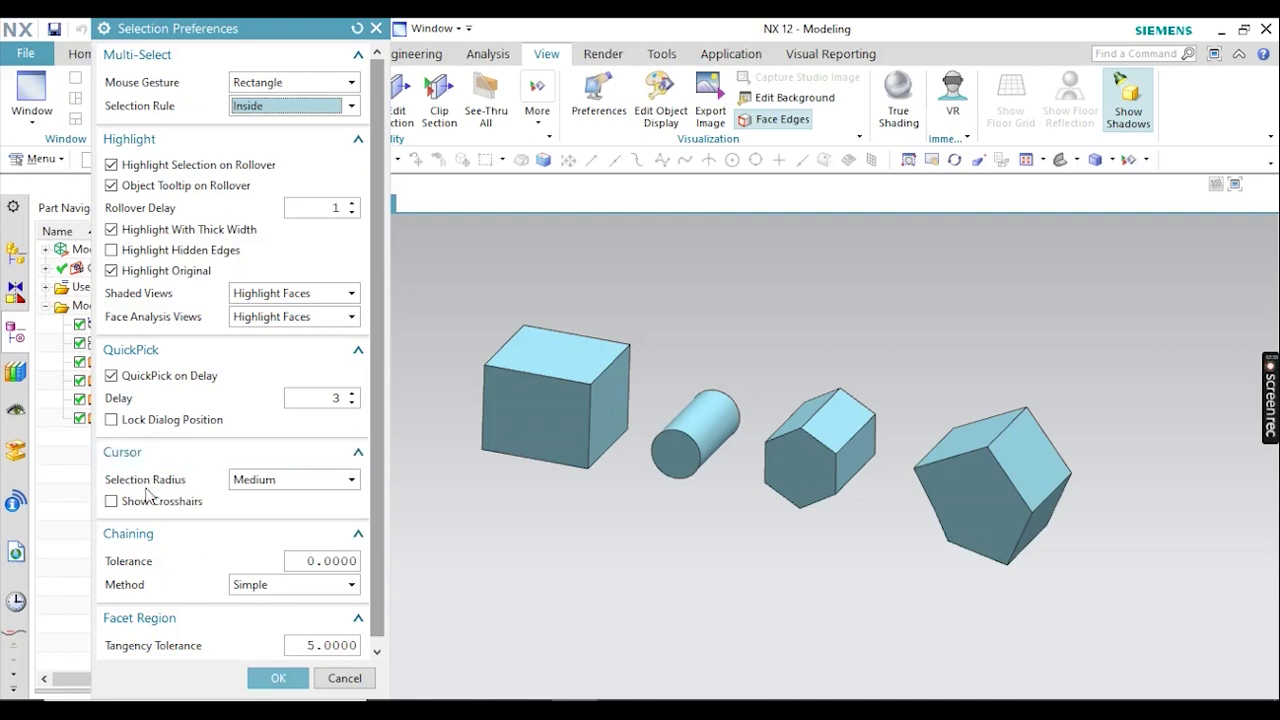
pyautogui.click(268, 482)
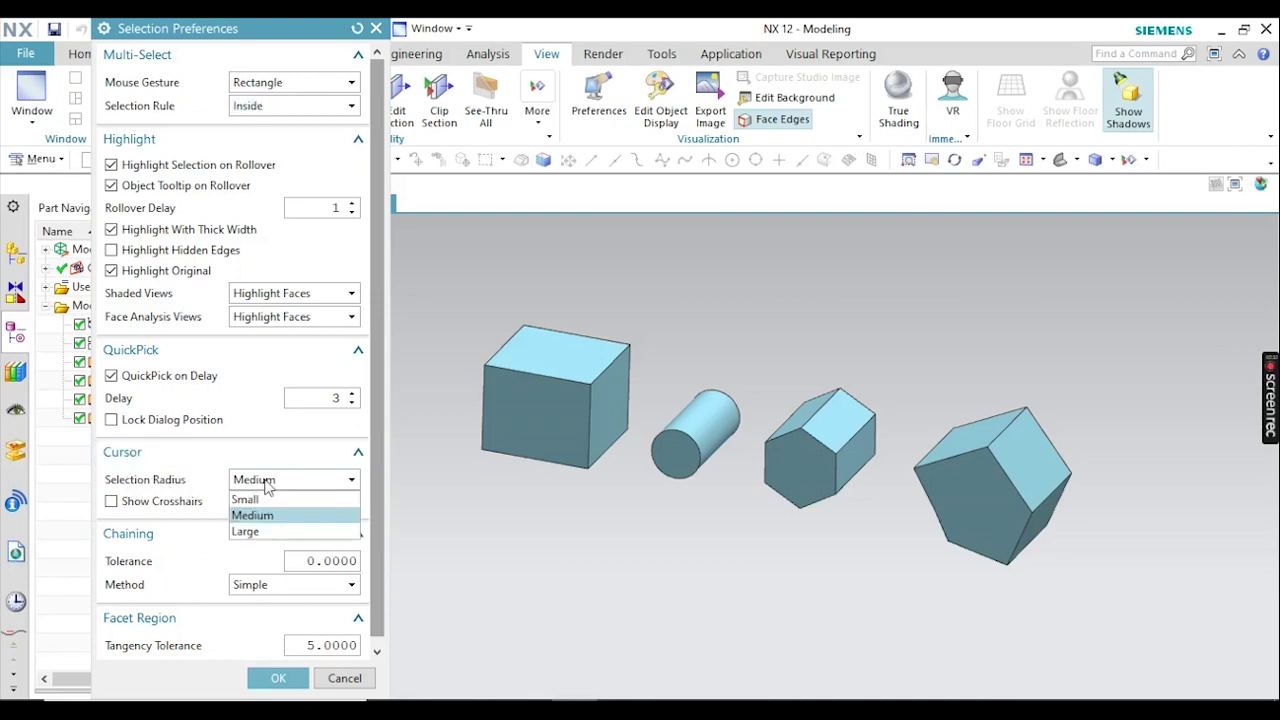
pyautogui.click(247, 498)
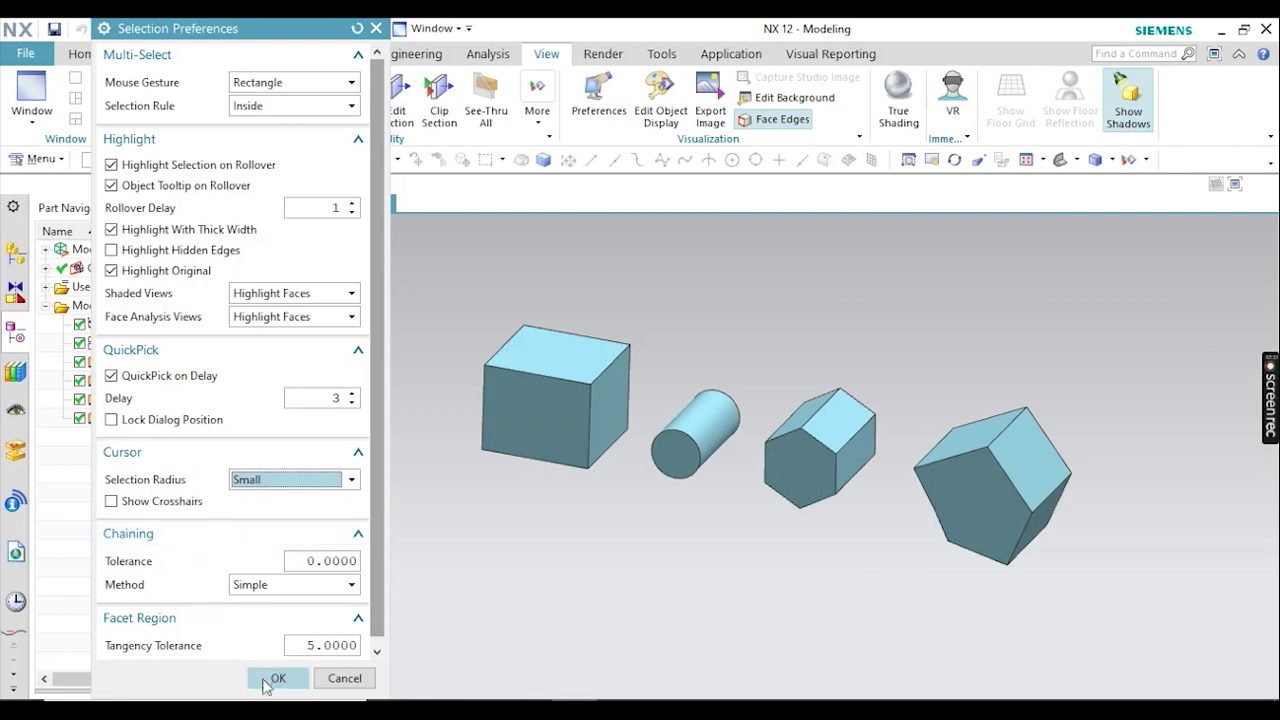
pyautogui.click(276, 679)
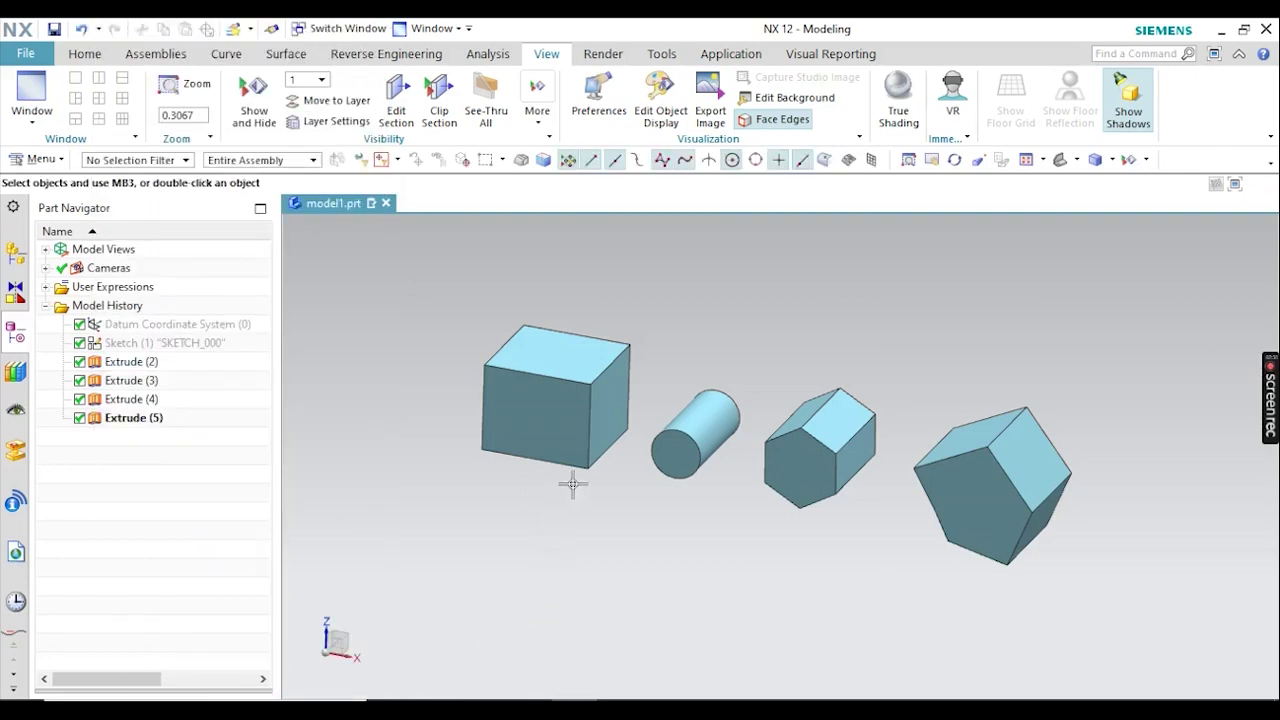
# Zoom in on the box, cylinder and hexagonal prism.
pyautogui.scroll(5, 565, 476)
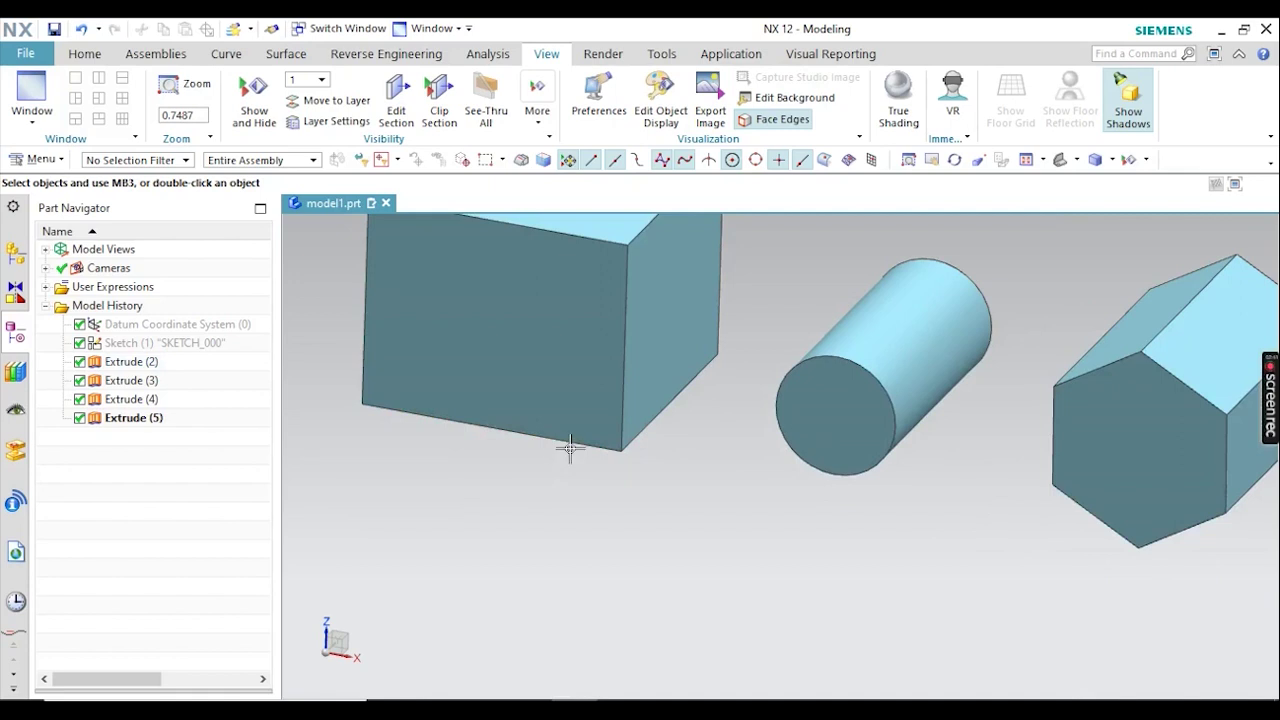
# Set the Selection Radius to Medium, then test it by picking the box and deselecting it.
pyautogui.click(18, 160)
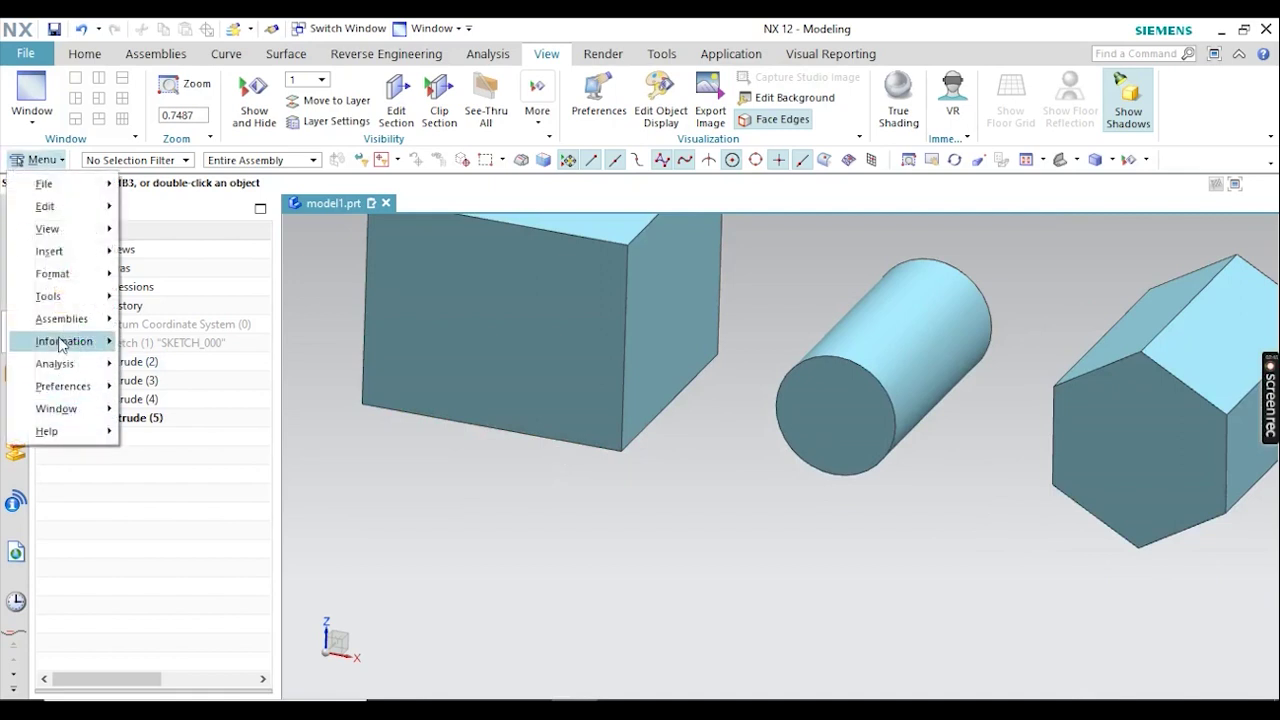
pyautogui.moveTo(60, 388)
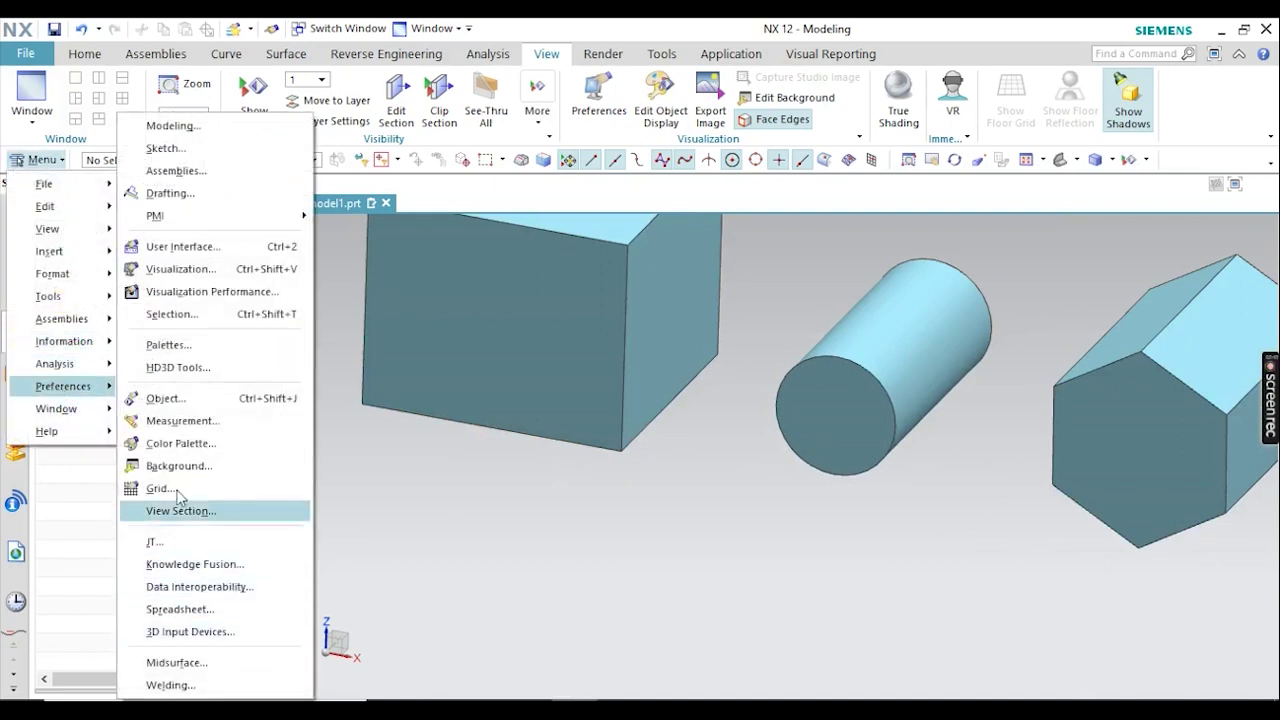
pyautogui.click(171, 316)
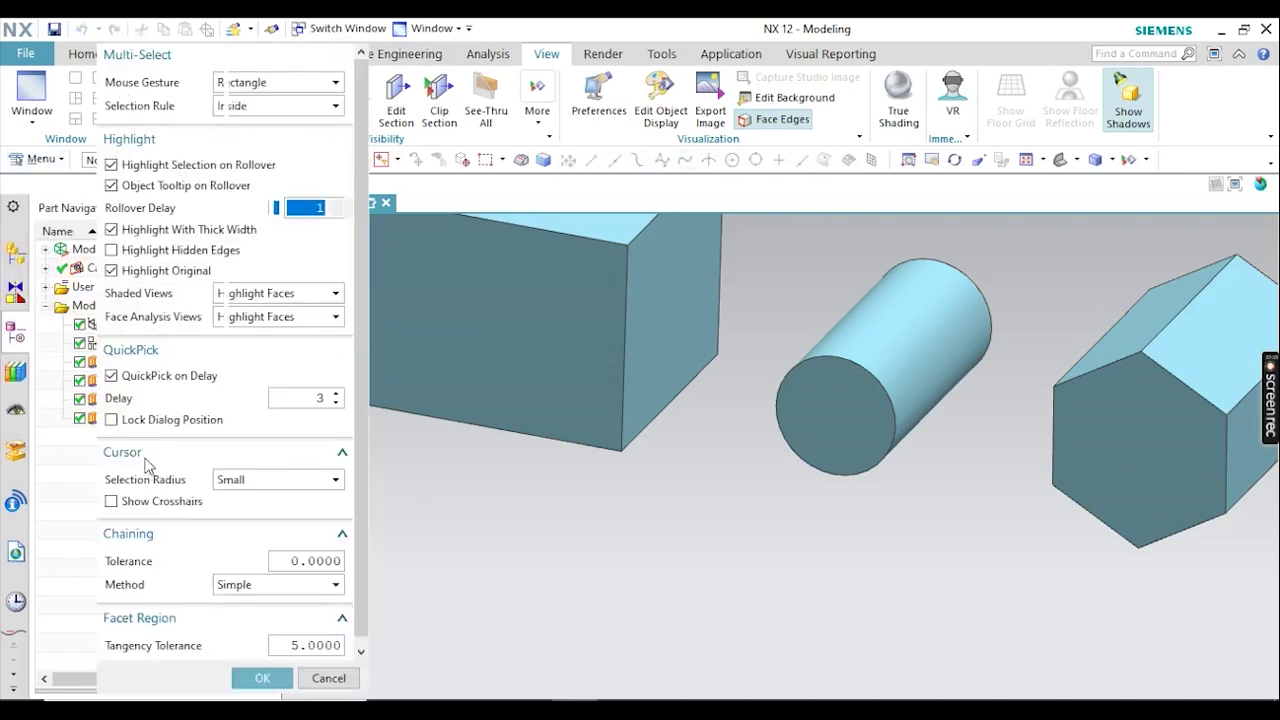
pyautogui.click(290, 480)
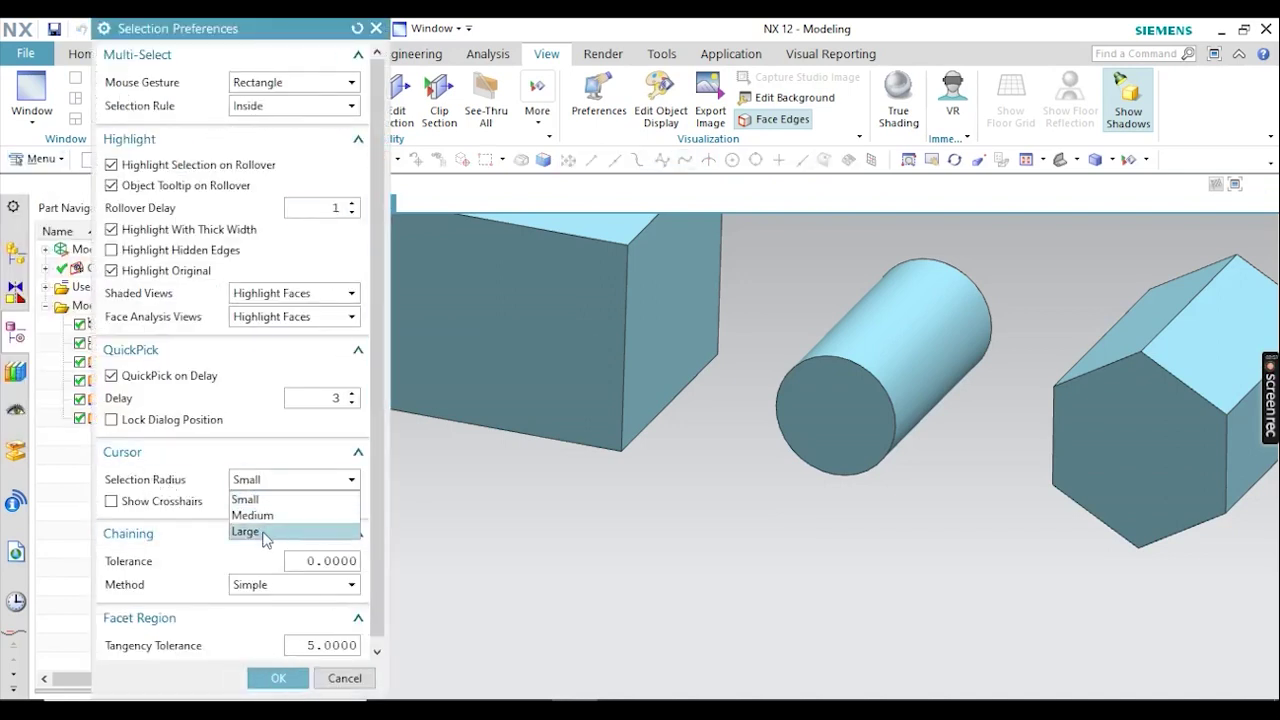
pyautogui.click(250, 515)
pyautogui.click(278, 678)
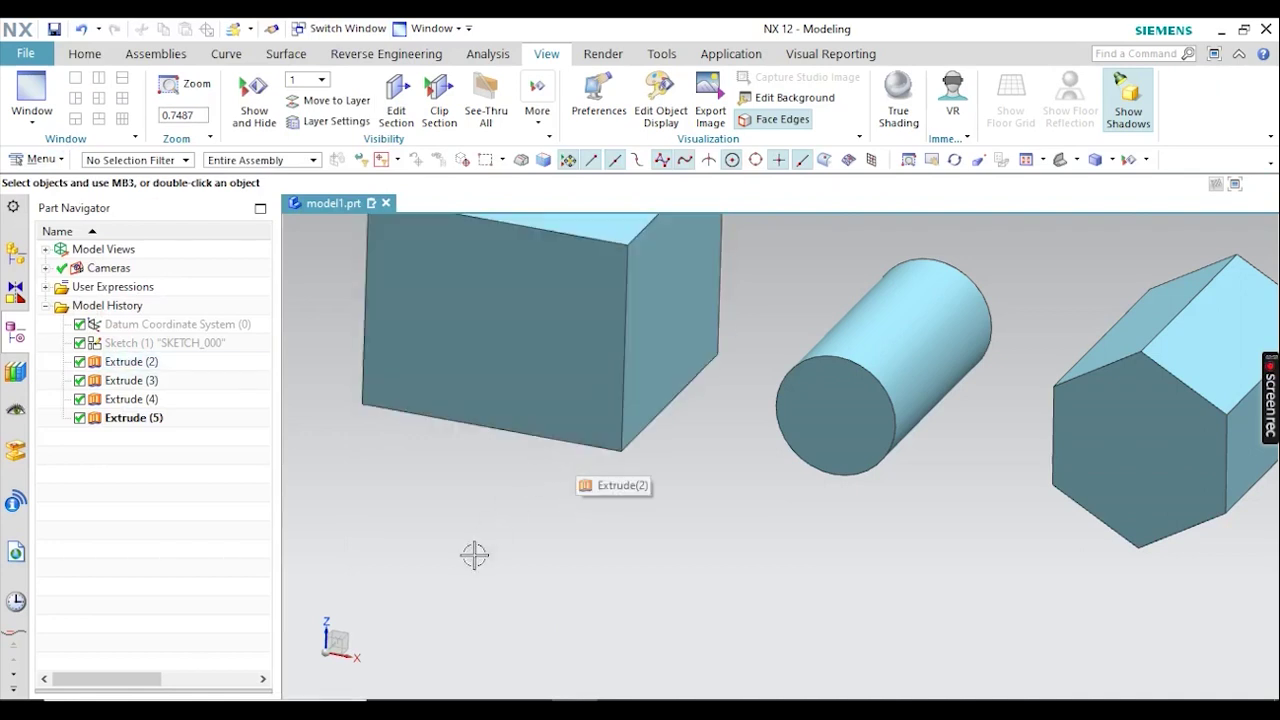
pyautogui.click(508, 437)
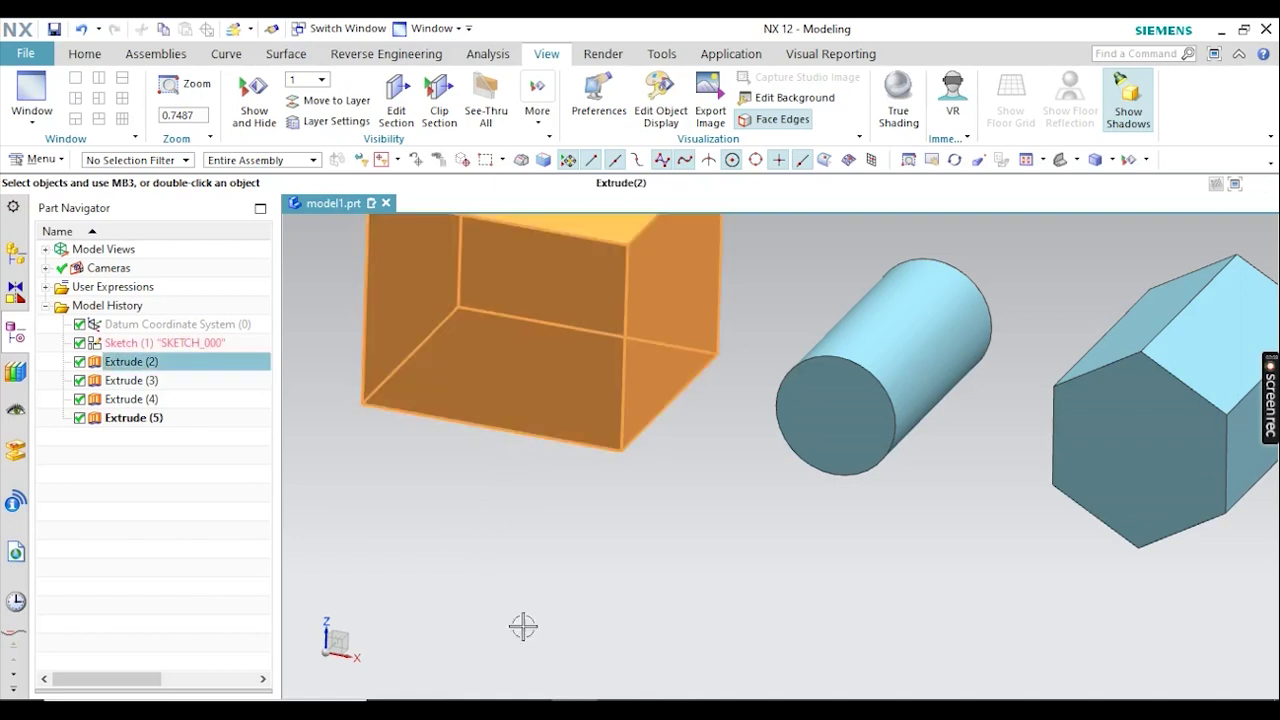
pyautogui.click(170, 438)
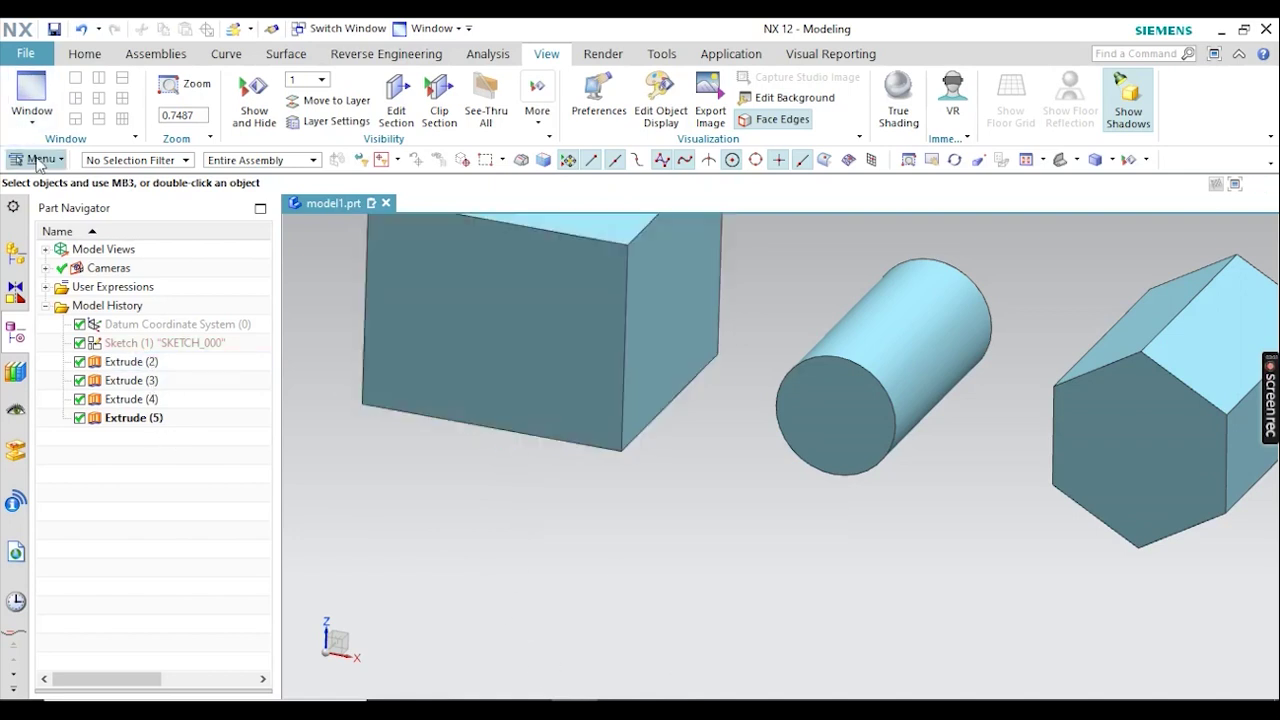
# Set Selection Radius to Large in Selection Preferences and apply it.
pyautogui.click(38, 161)
pyautogui.moveTo(62, 388)
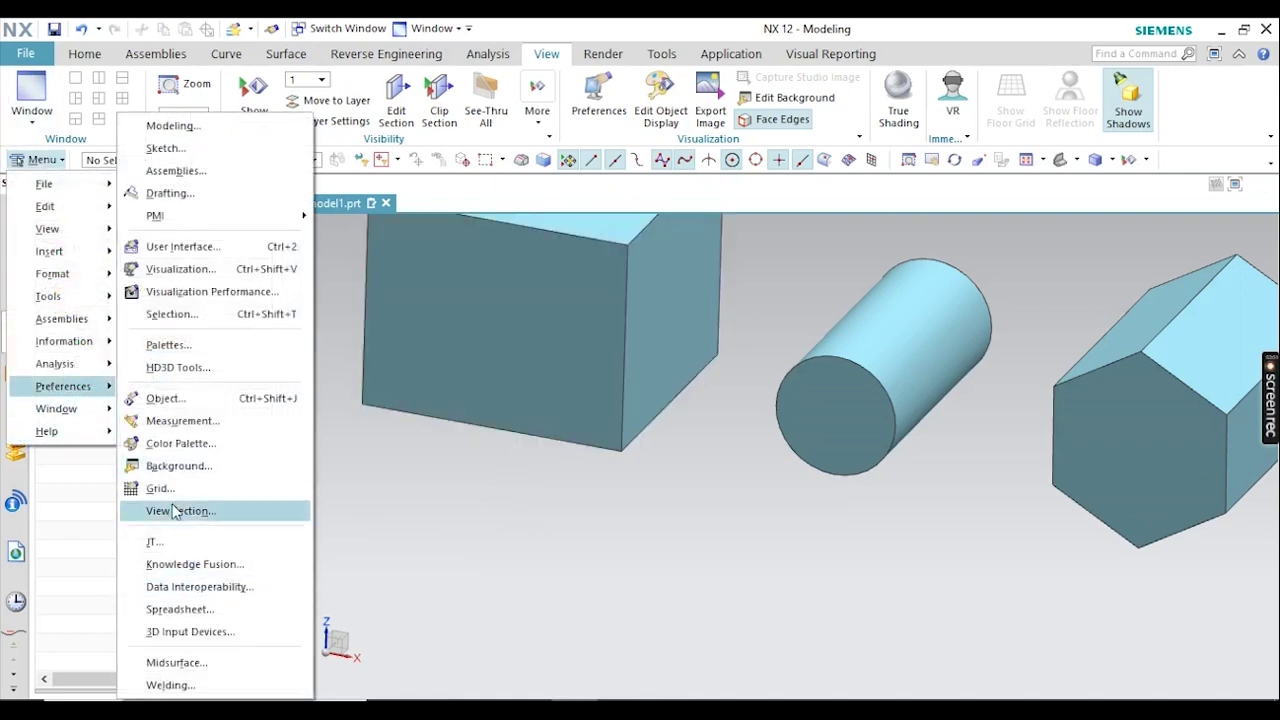
pyautogui.click(165, 314)
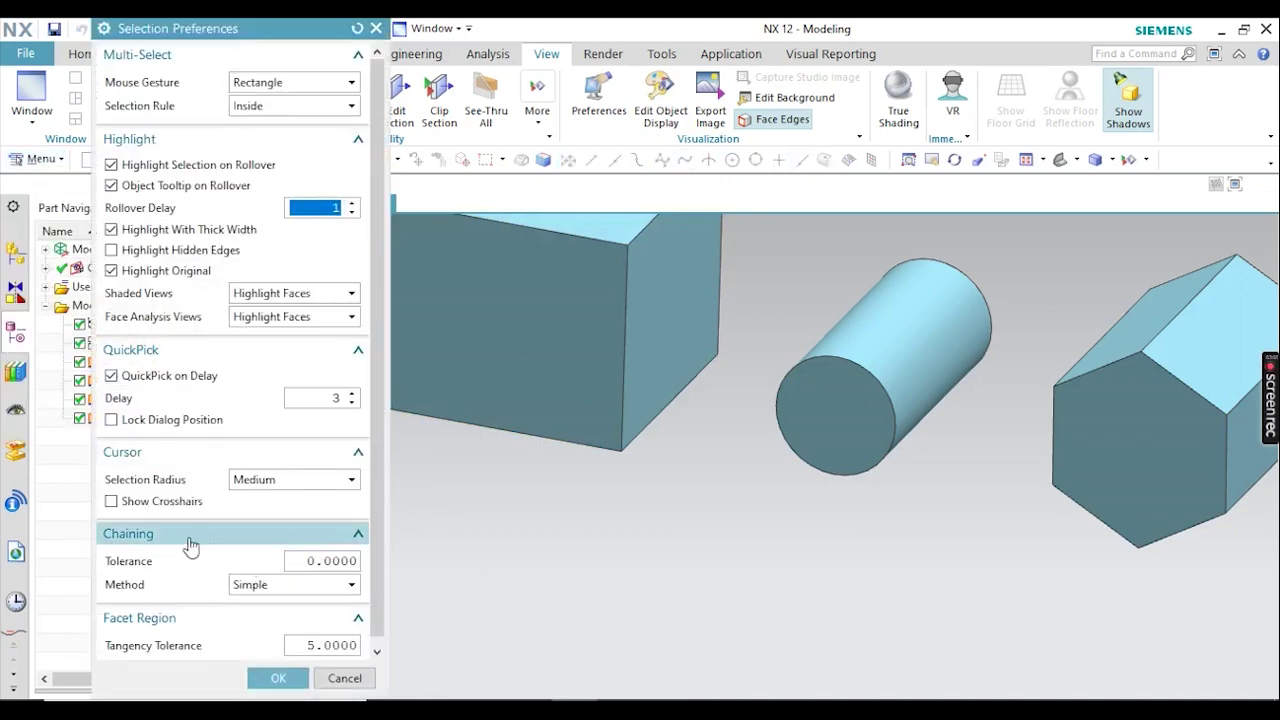
pyautogui.click(266, 484)
pyautogui.click(257, 531)
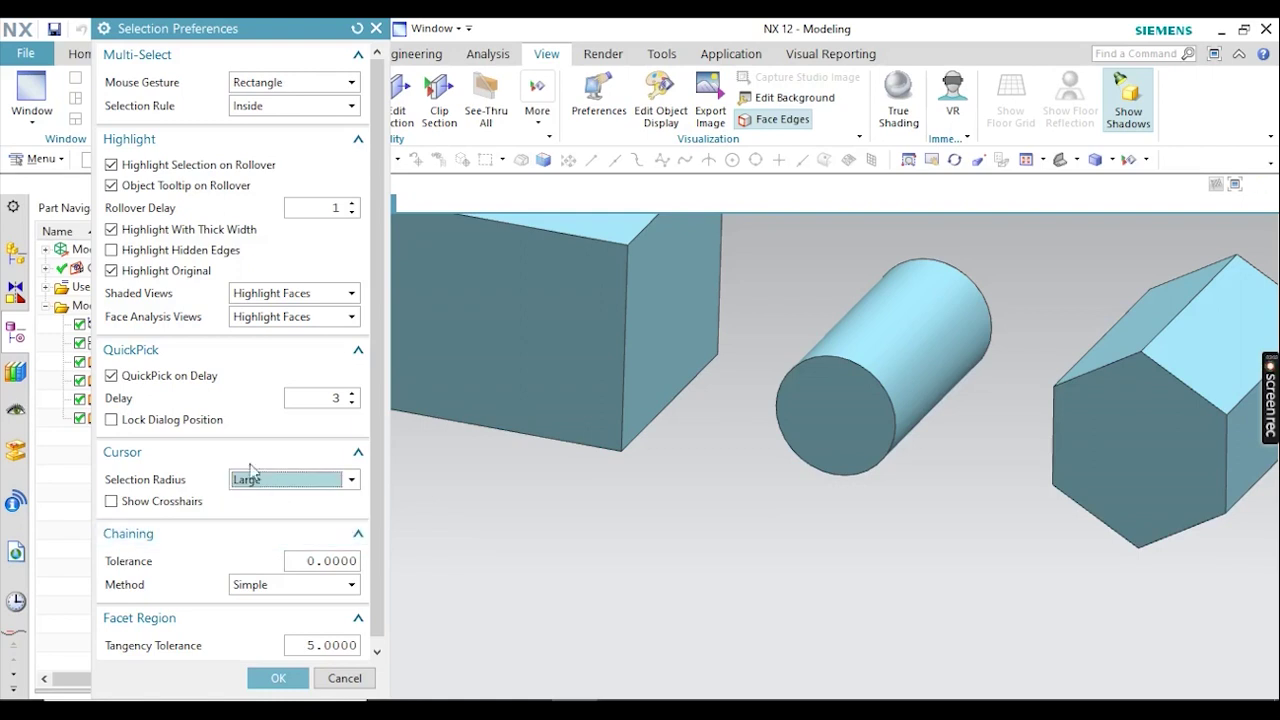
pyautogui.click(278, 678)
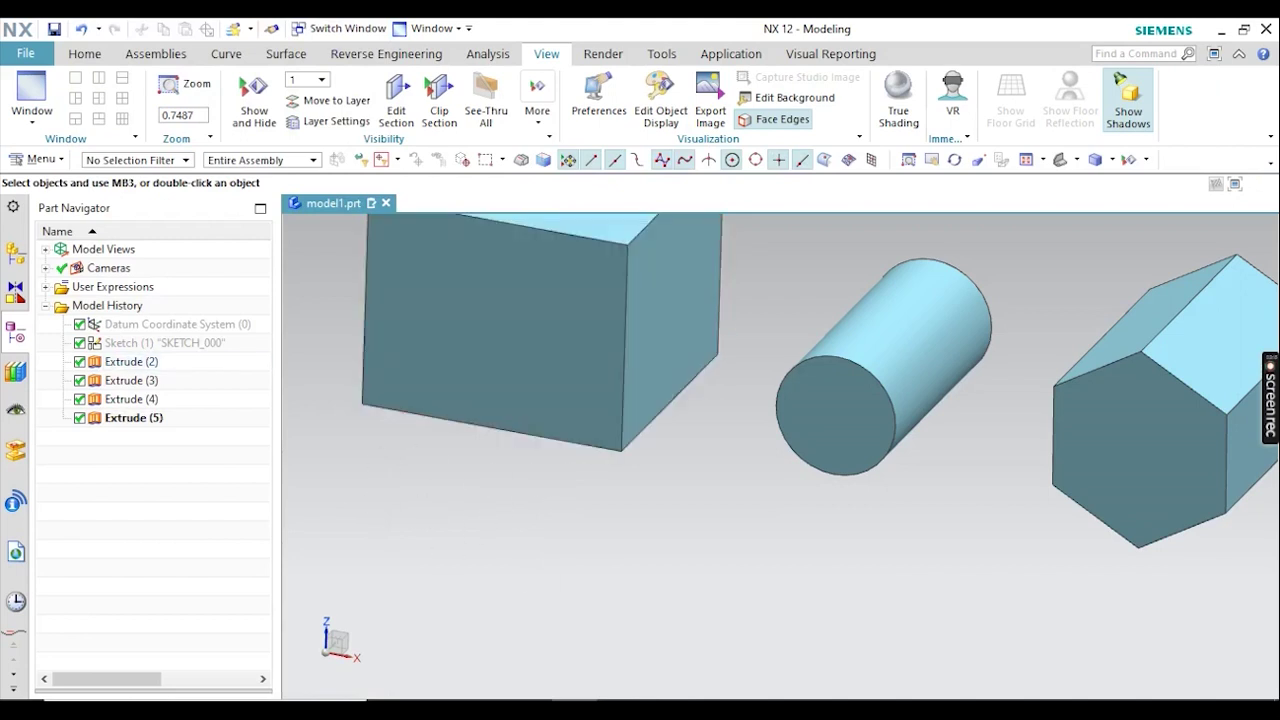
# Enable Show Crosshairs in Selection Preferences while the radius stays Large, and apply.
pyautogui.click(40, 160)
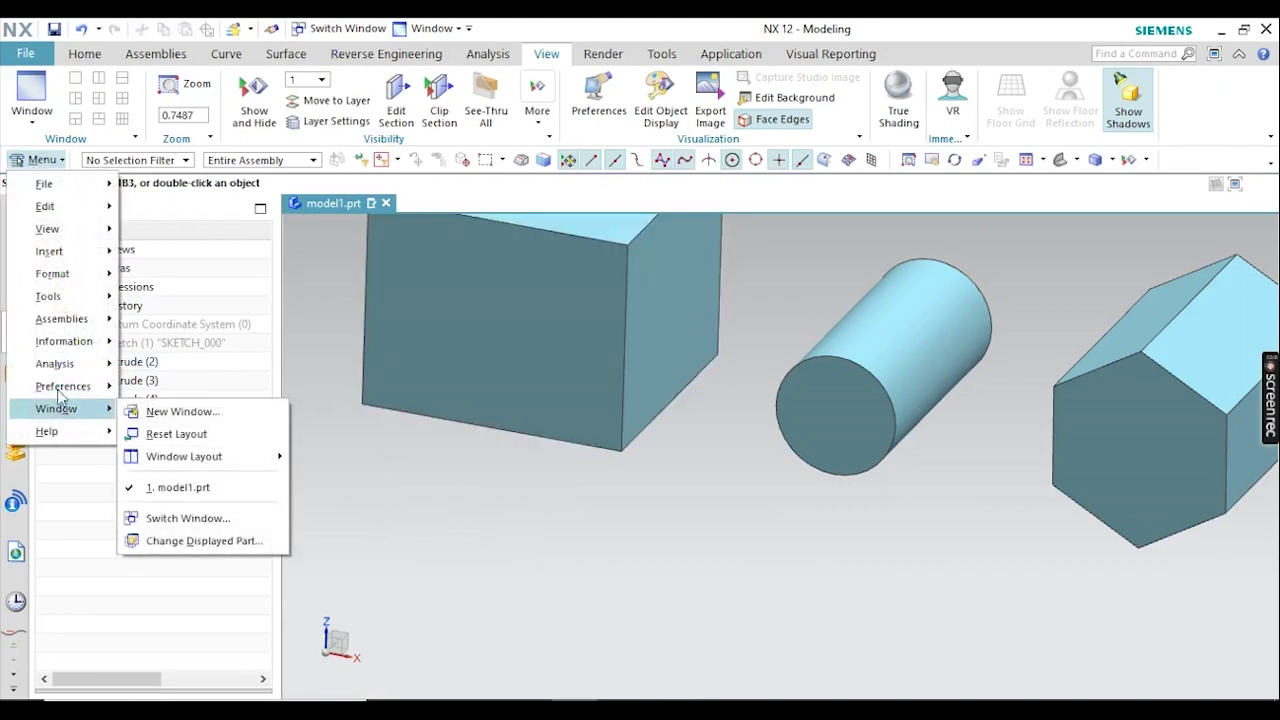
pyautogui.moveTo(60, 389)
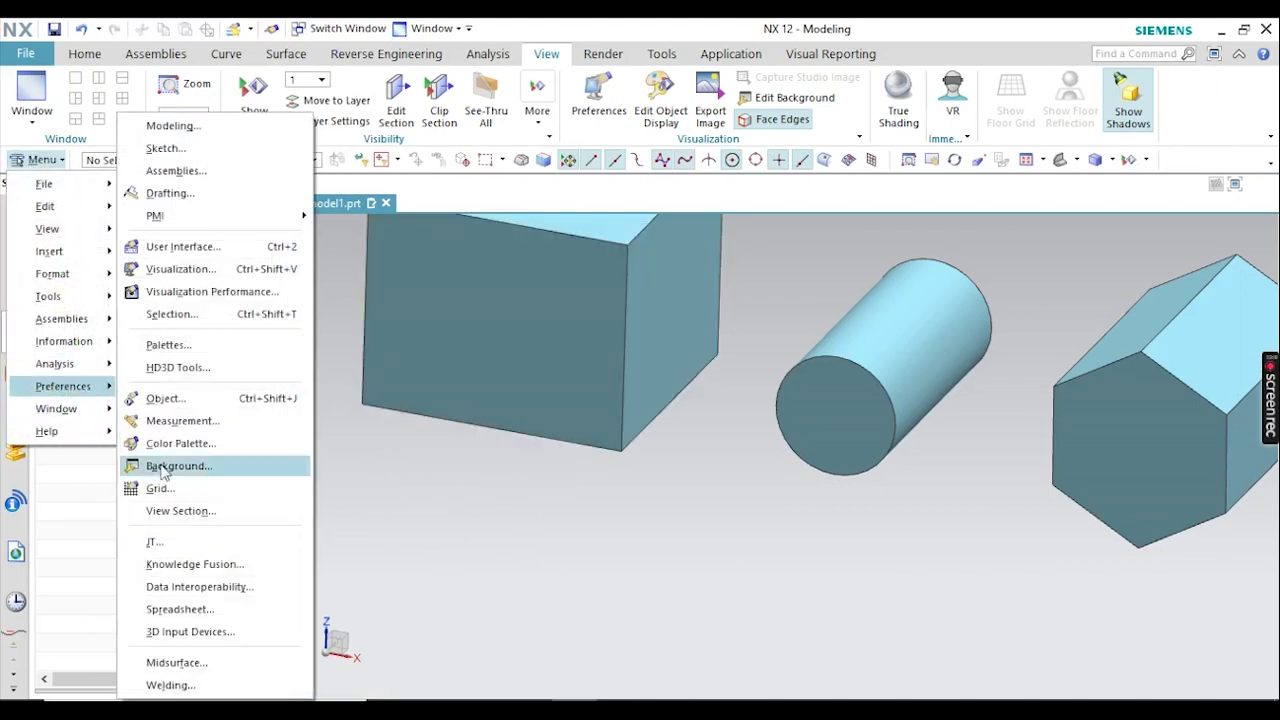
pyautogui.click(170, 314)
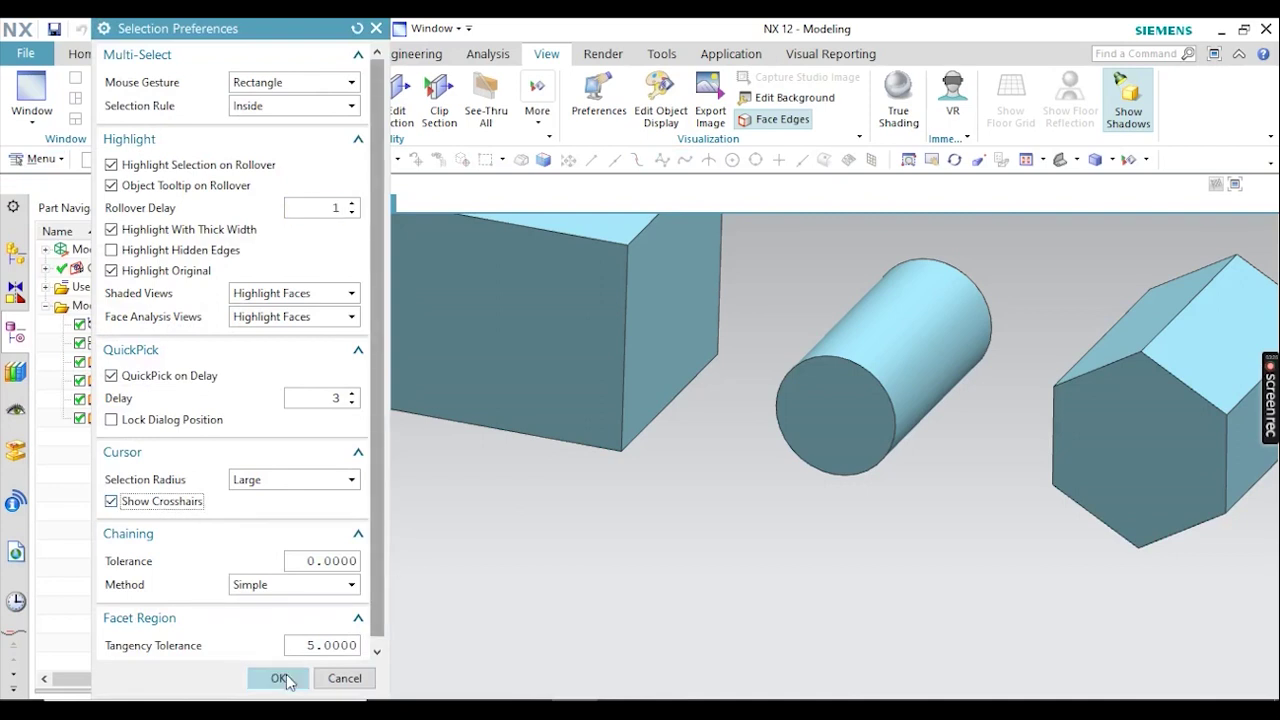
pyautogui.click(280, 678)
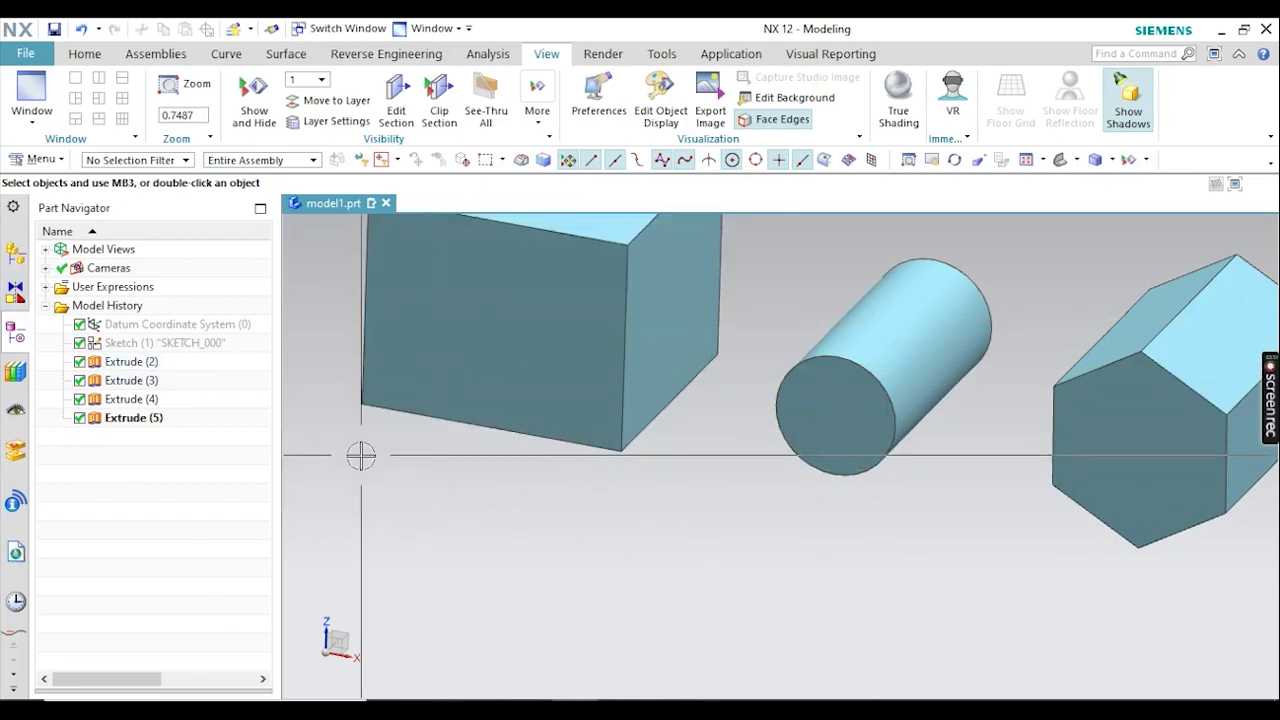
# Disable Show Crosshairs and reset Selection Radius to Medium, then view all four solids.
pyautogui.click(32, 161)
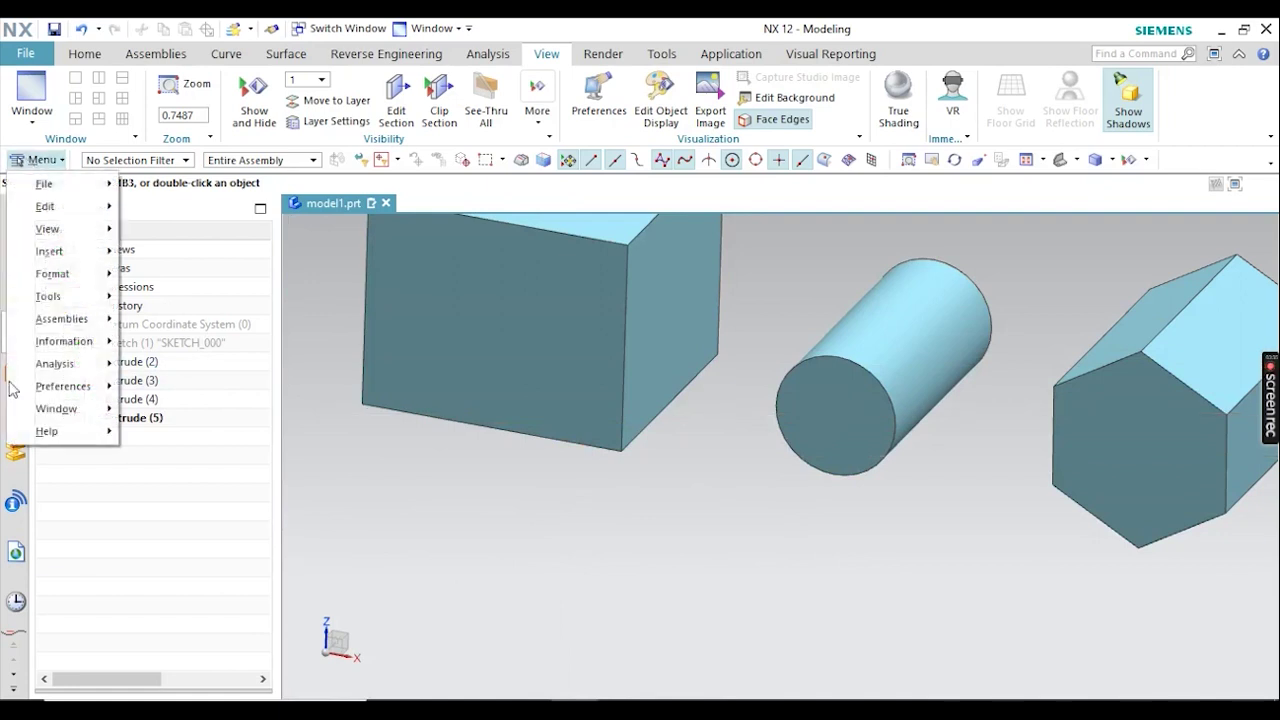
pyautogui.moveTo(60, 386)
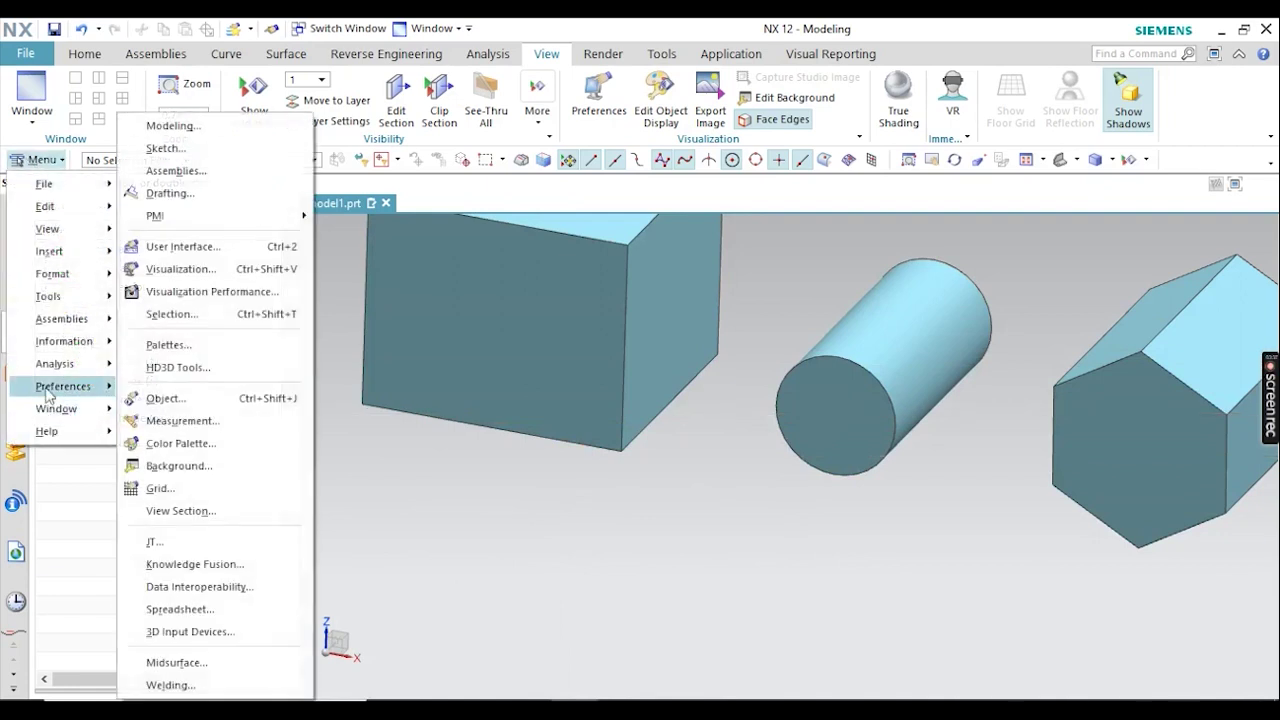
pyautogui.click(172, 314)
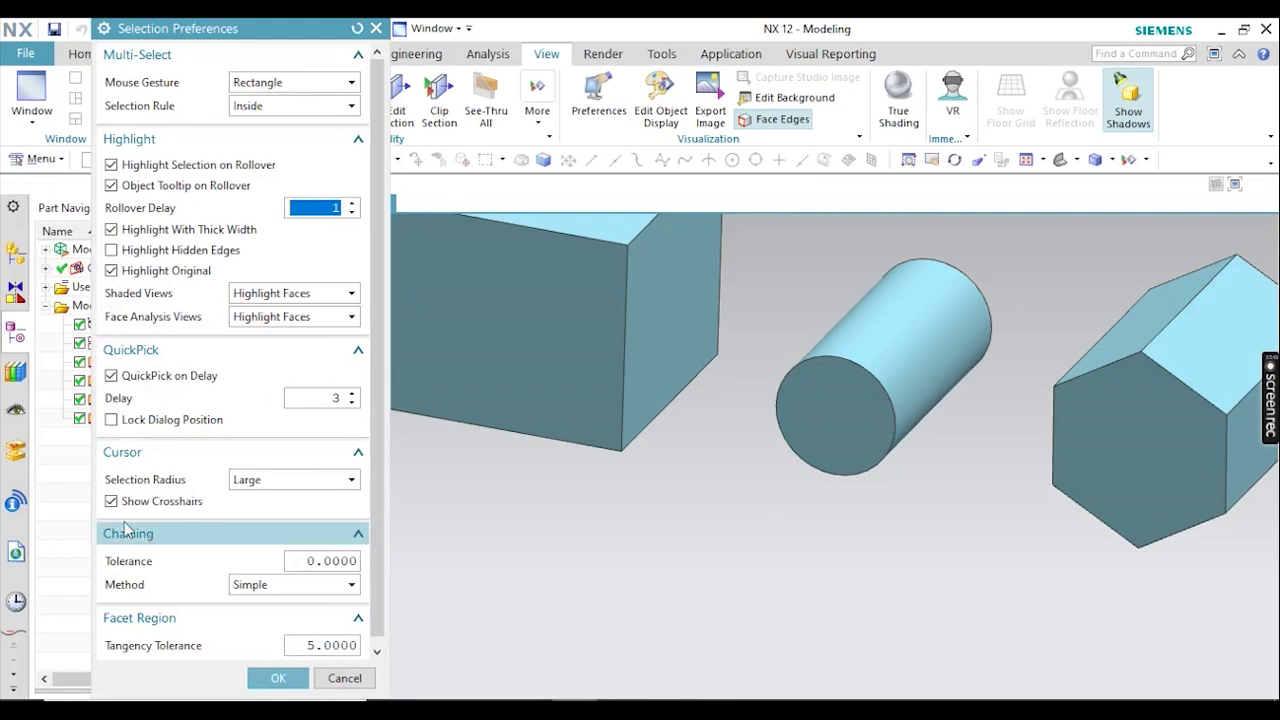
pyautogui.click(111, 502)
pyautogui.click(262, 481)
pyautogui.click(250, 514)
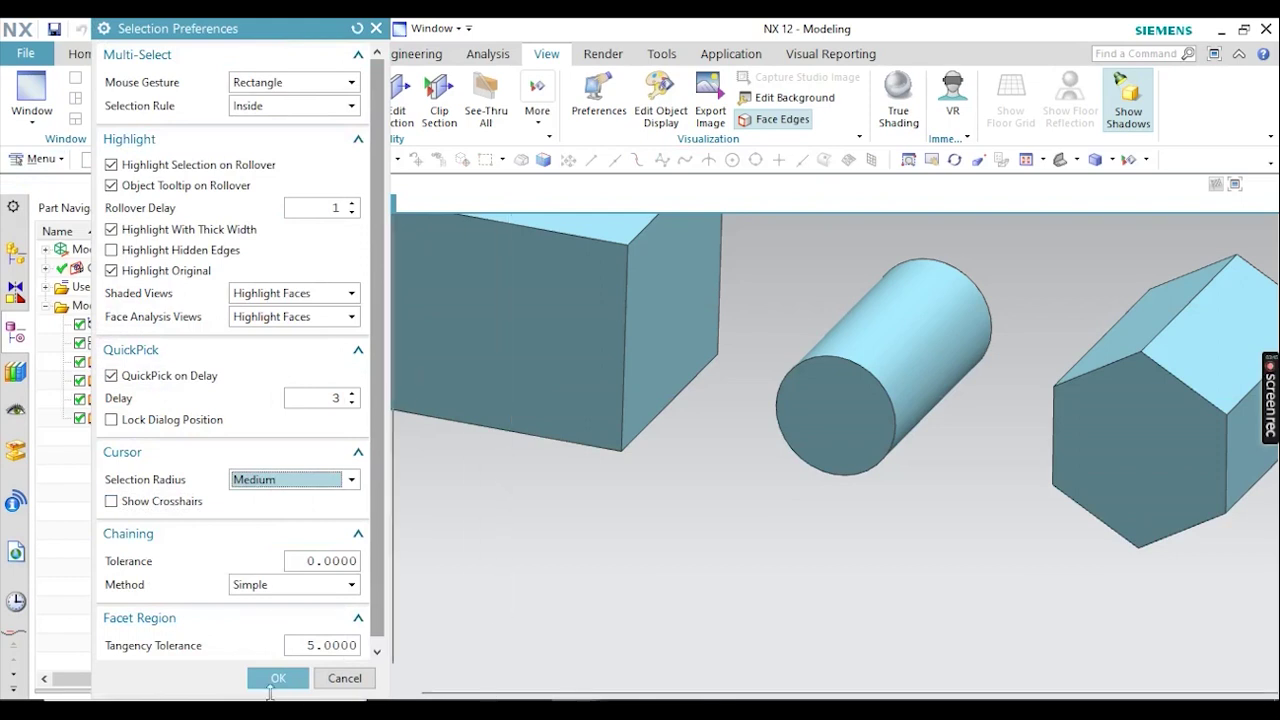
pyautogui.click(276, 678)
pyautogui.scroll(-5, 610, 455)
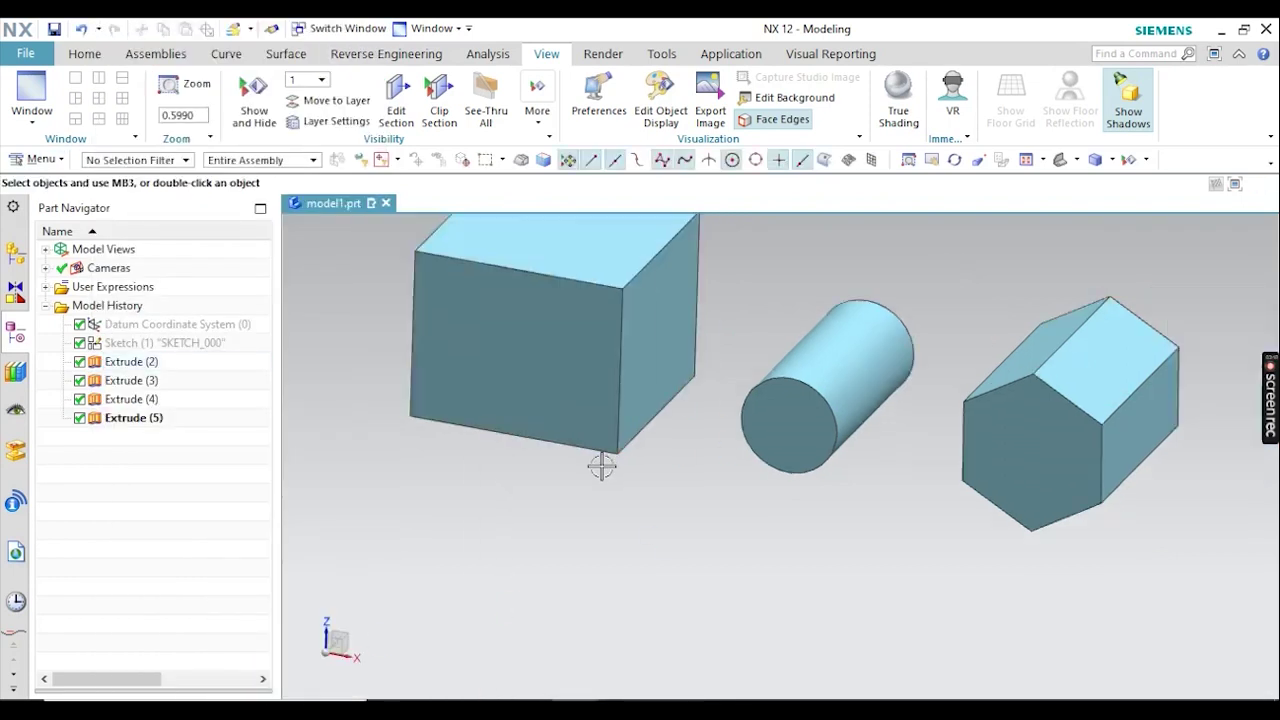
pyautogui.moveTo(600, 463); pyautogui.dragTo(928, 421, button='middle')
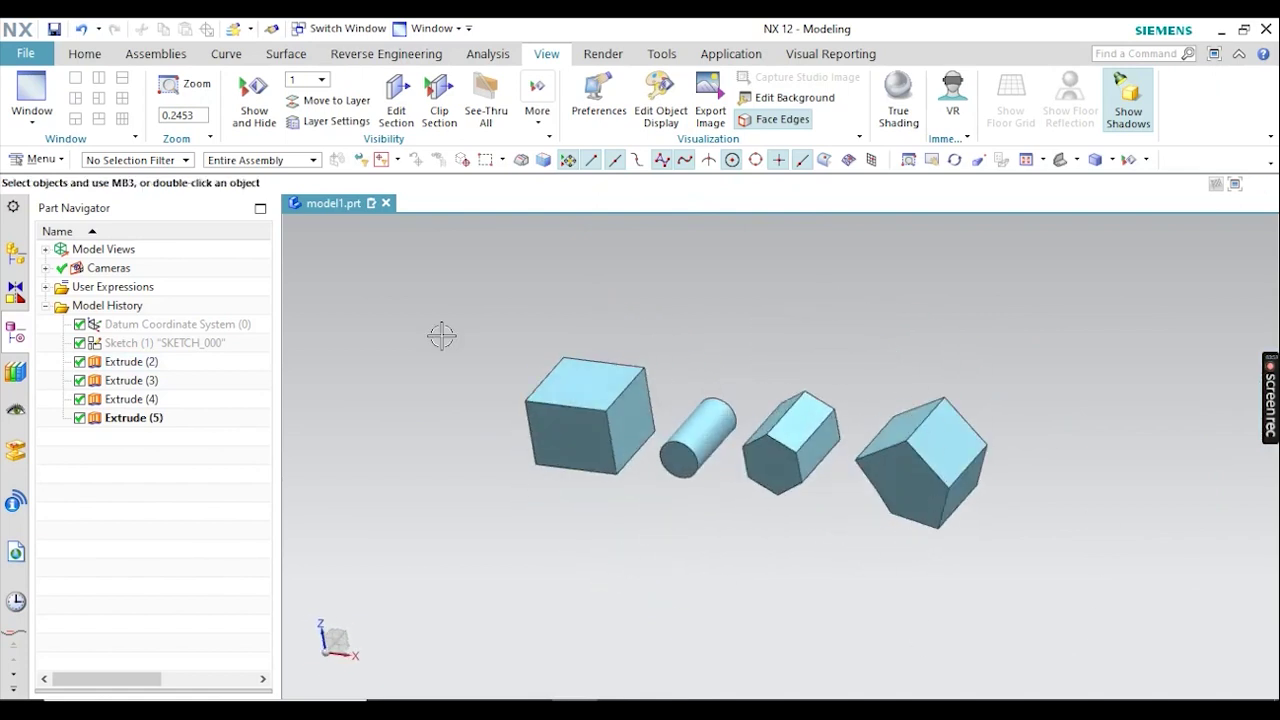
# Bring up the Preferences submenu from the main Menu.
pyautogui.click(15, 163)
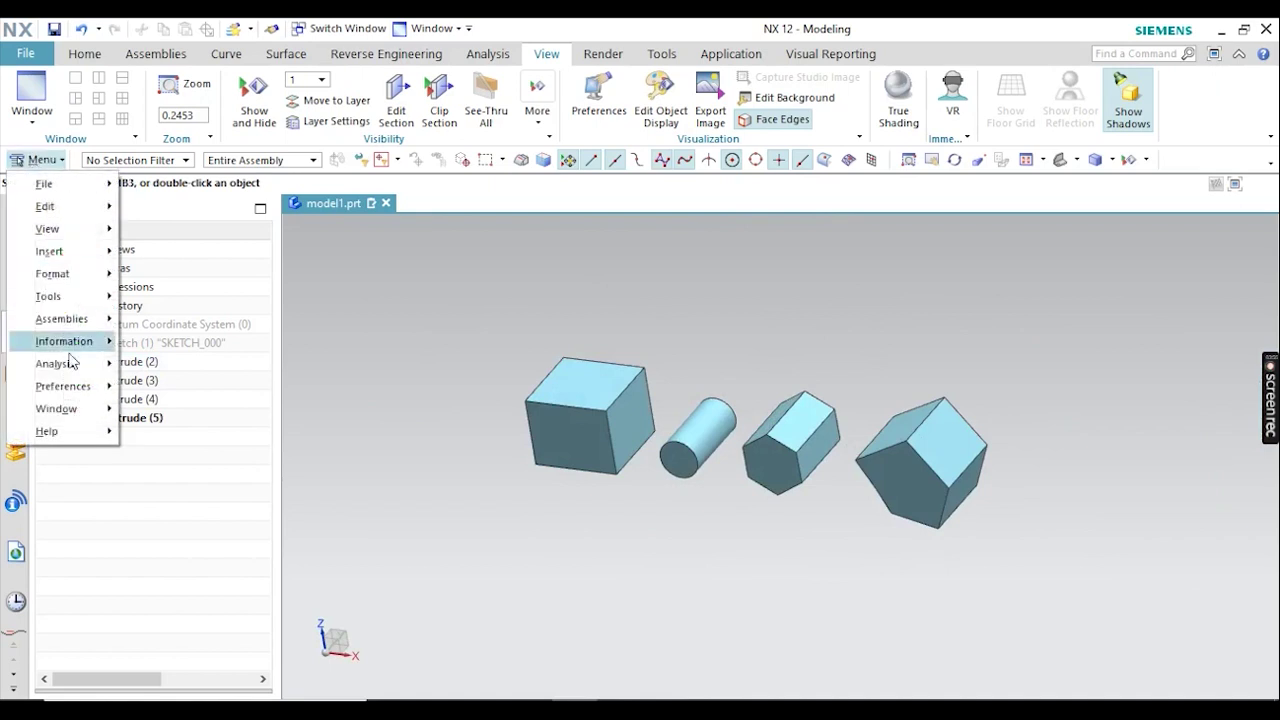
pyautogui.moveTo(66, 387)
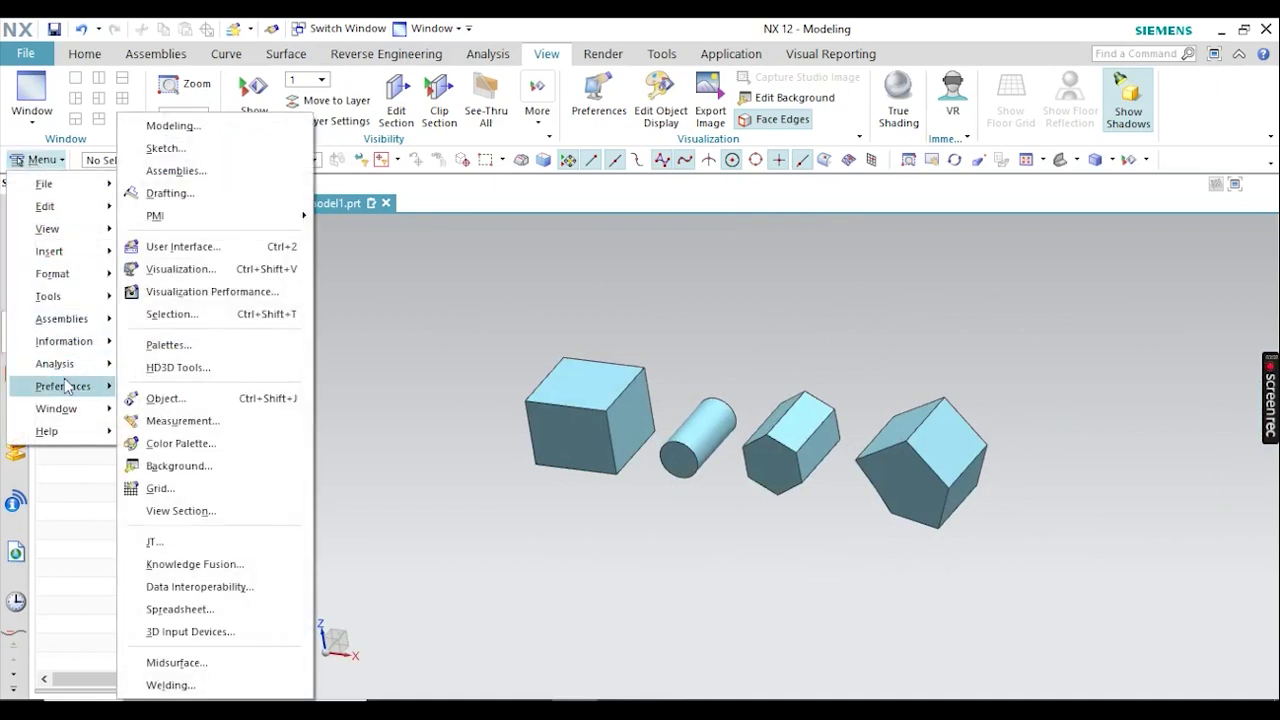